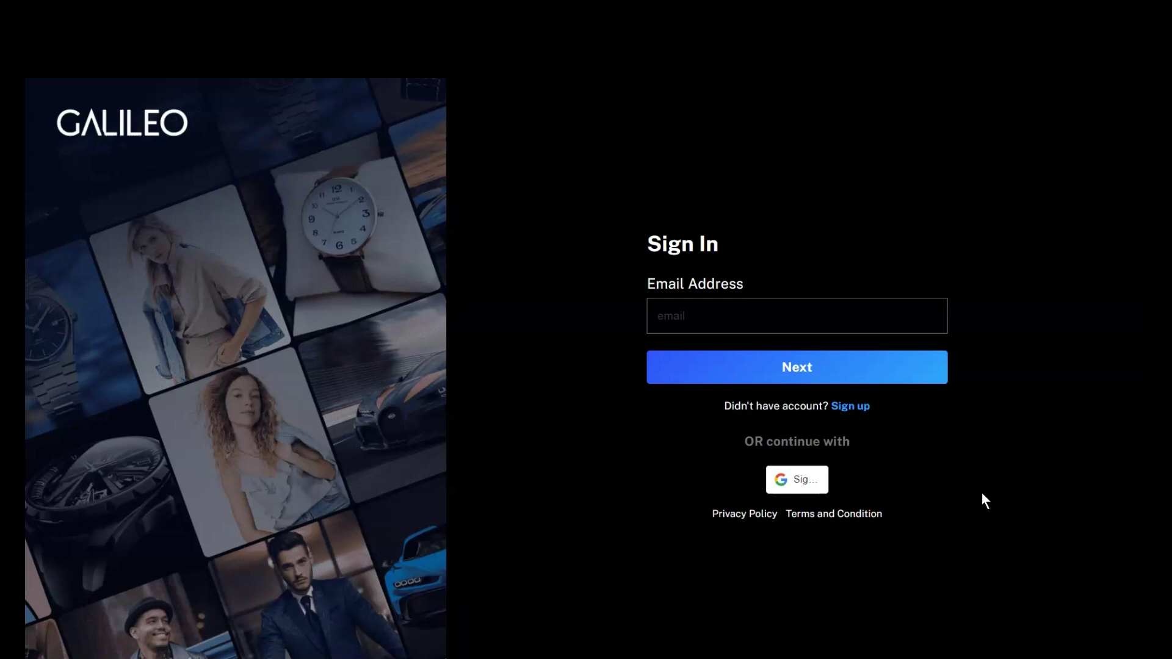
Step: Enter the seller account's e-mail address, continue, and fill in the account password
click(830, 330)
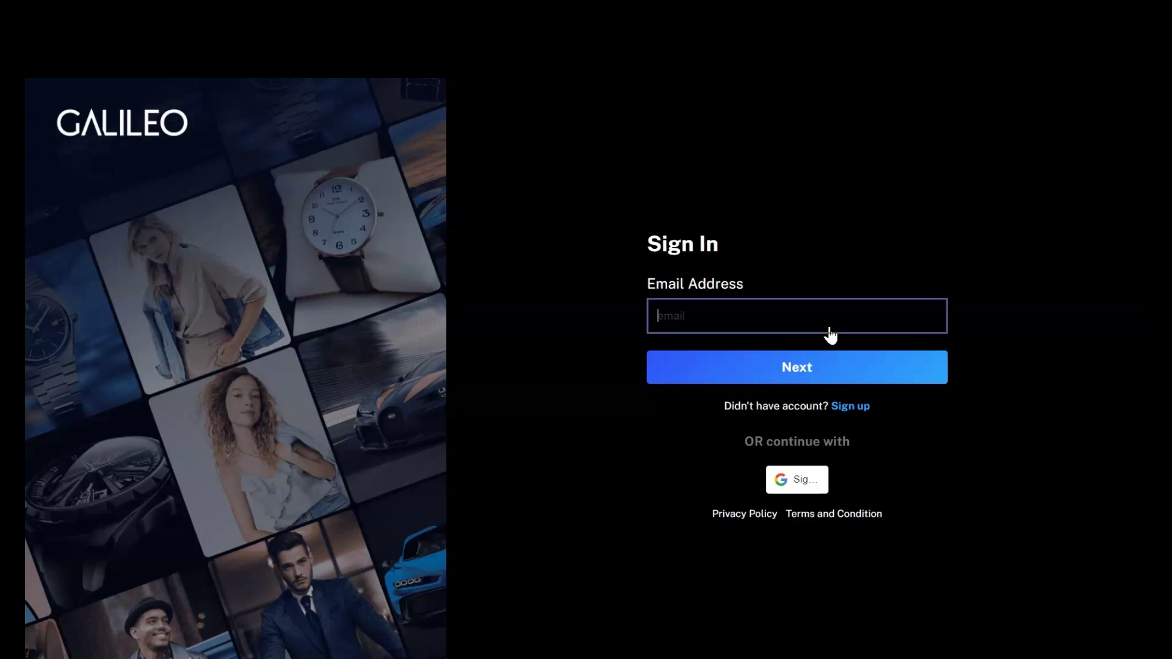
key(ctrl+v)
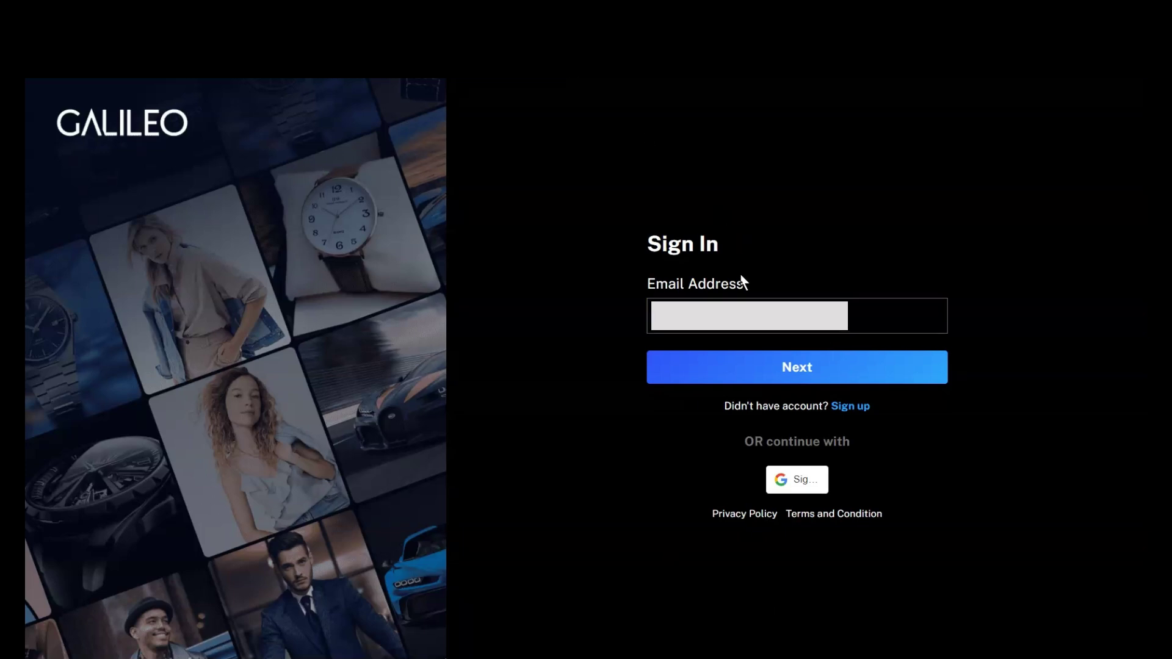
click(782, 367)
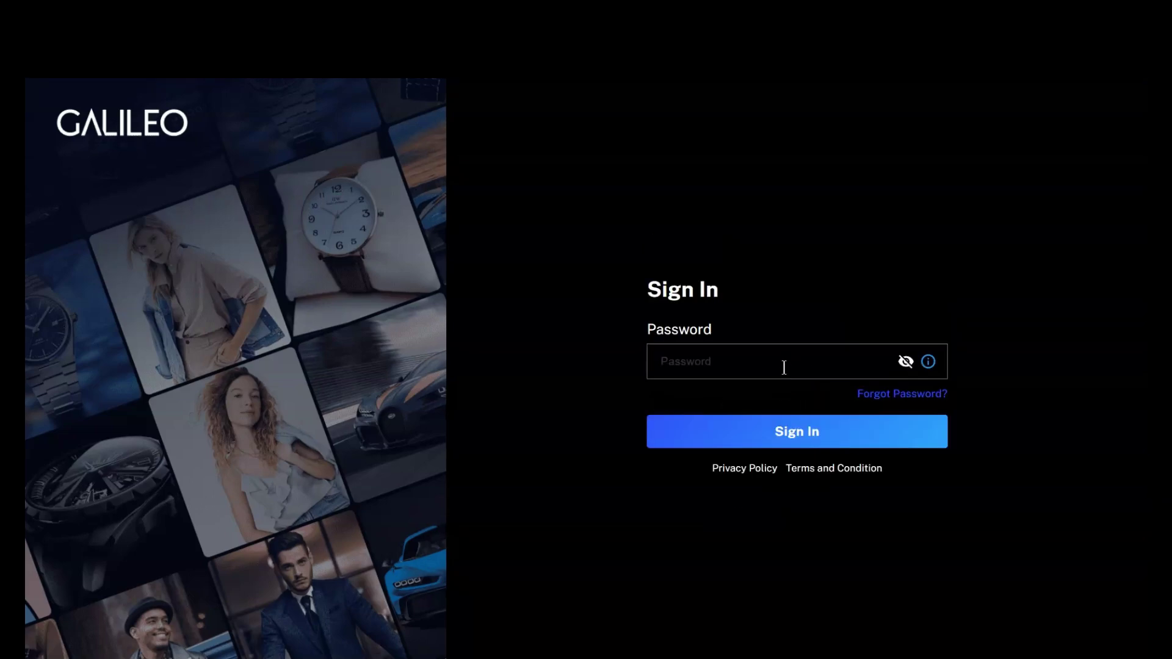
click(784, 367)
key(ctrl+v)
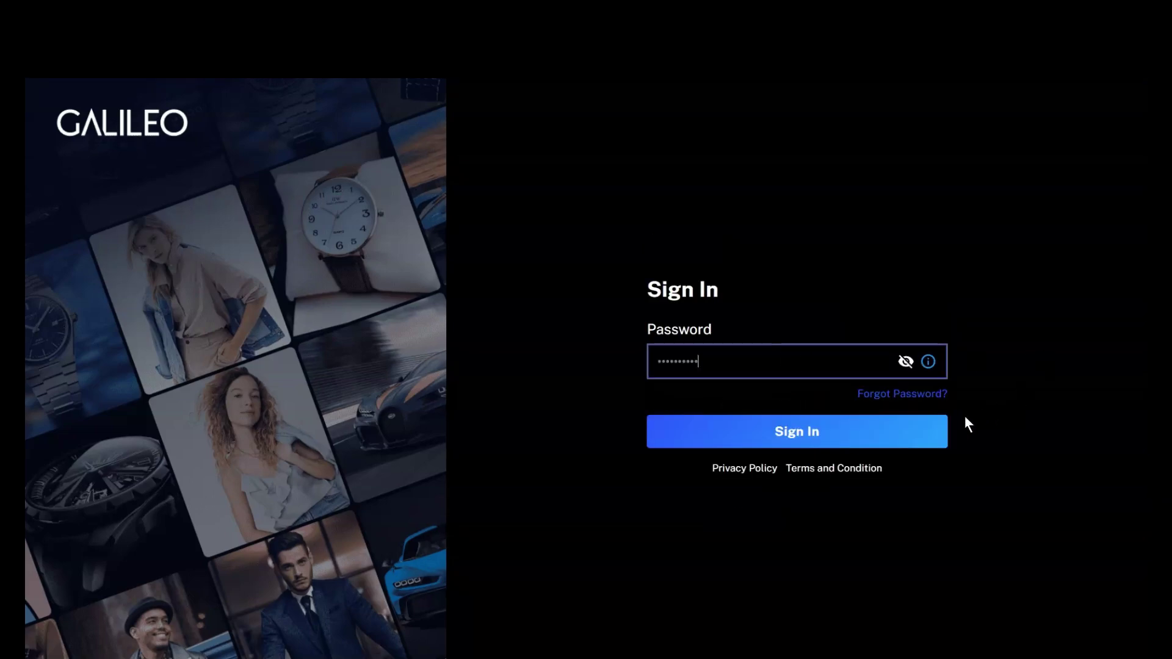
Step: Complete sign-in and start a new product named 'Double Opening Ring'
click(898, 432)
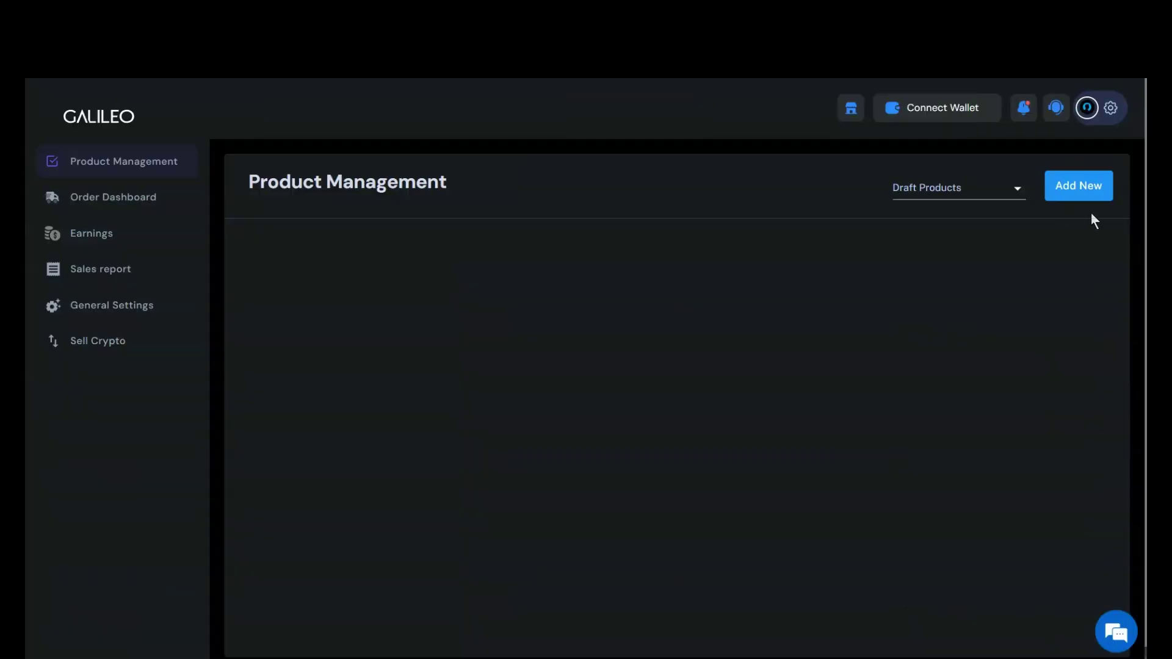
click(1080, 192)
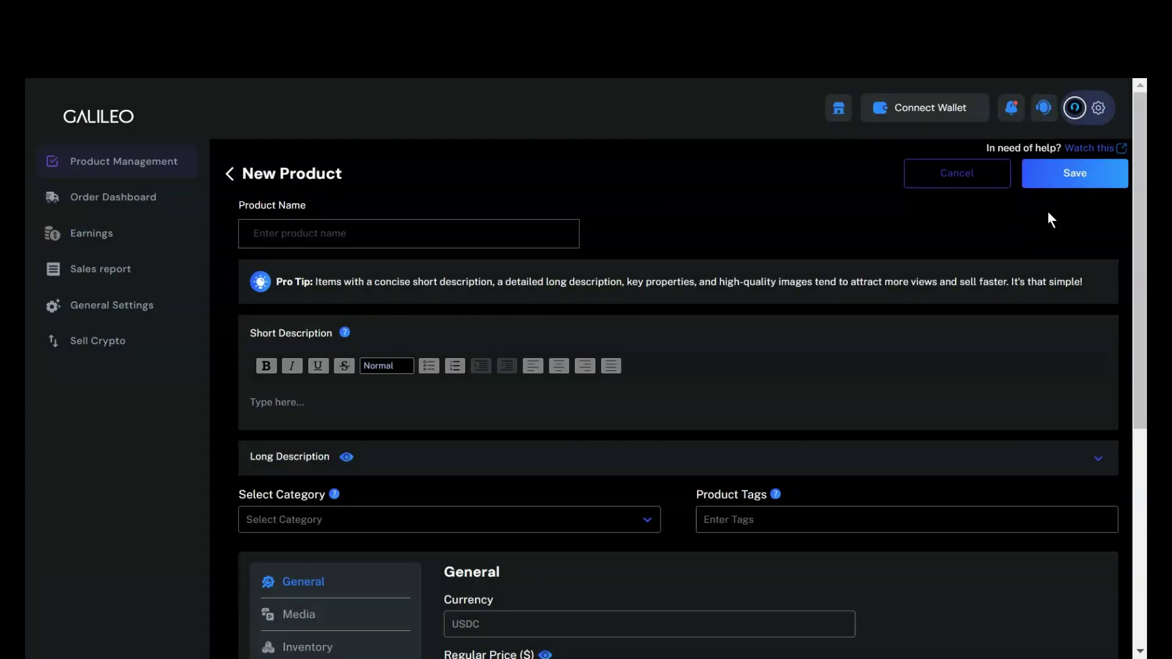
click(398, 227)
text(Double Opening Ring)
Step: Paste the short description and italicize 'Double Opening Ring' and 'two distinct openings'
click(724, 402)
text(The Double Opening Ring is a striking and contemporary piece of jewelry that combines modern design with functionality. With its unique double opening feature, this ring offers a captivating twist to traditional ring styles, making it a must-have accessory for those seeking a bold and innovative look. Crafted with precision and attention to detail, the Double Opening Ring features two distinct openings that create an eye-catching and dynamic visual effect)
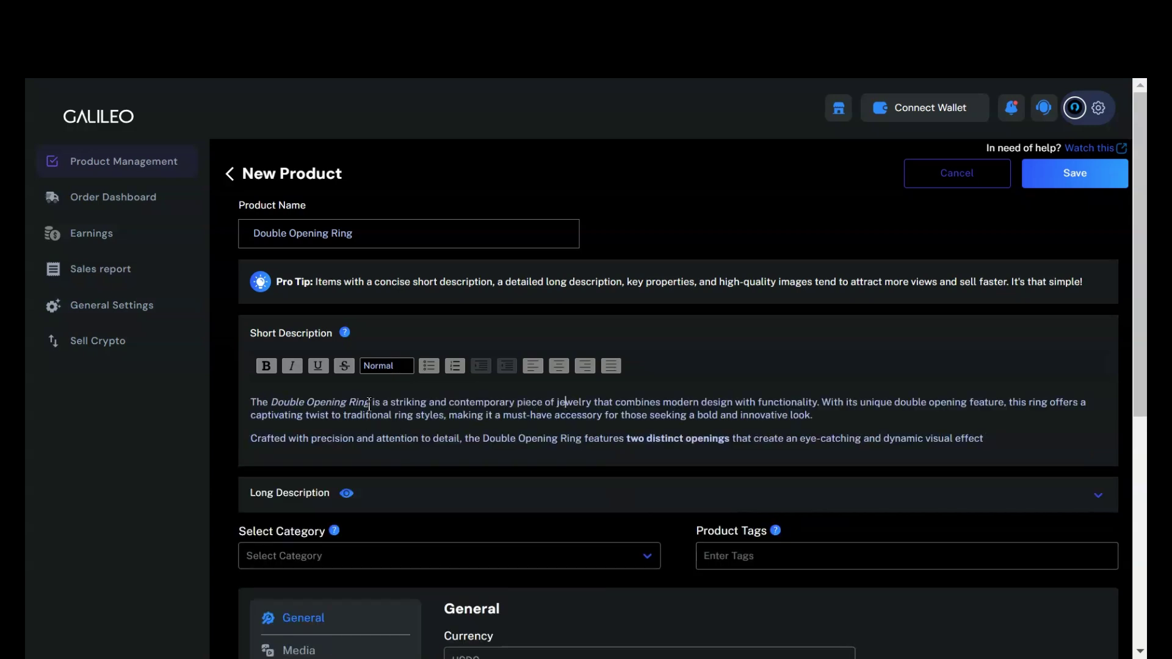
drag(371, 402, 269, 403)
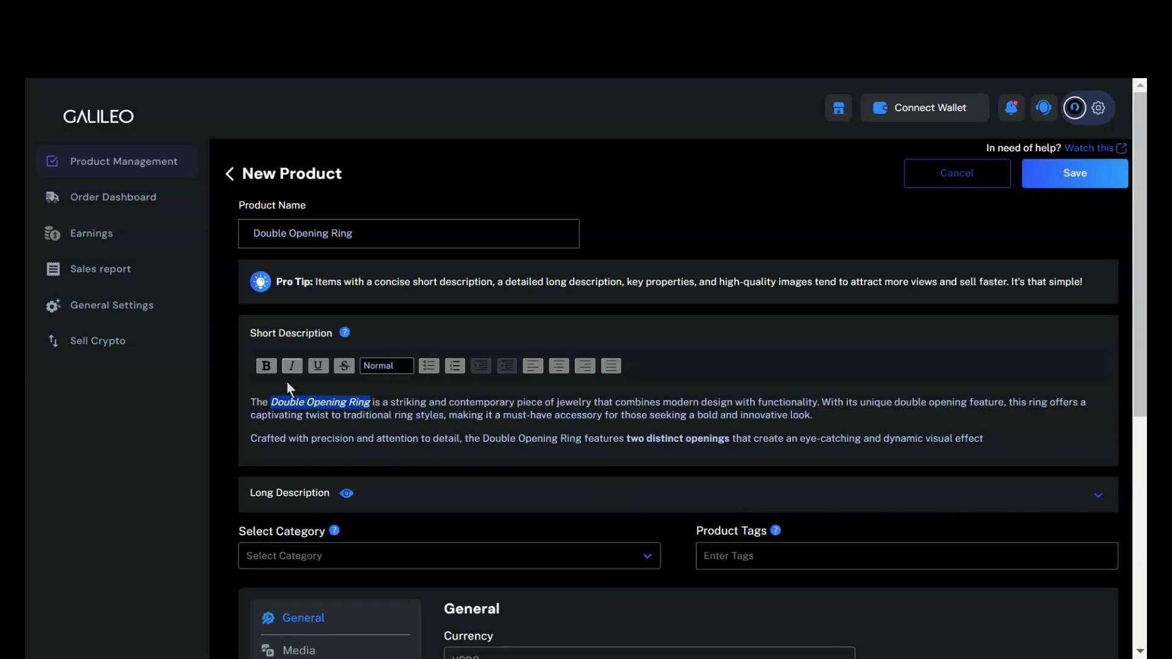
click(292, 367)
click(292, 367)
click(694, 437)
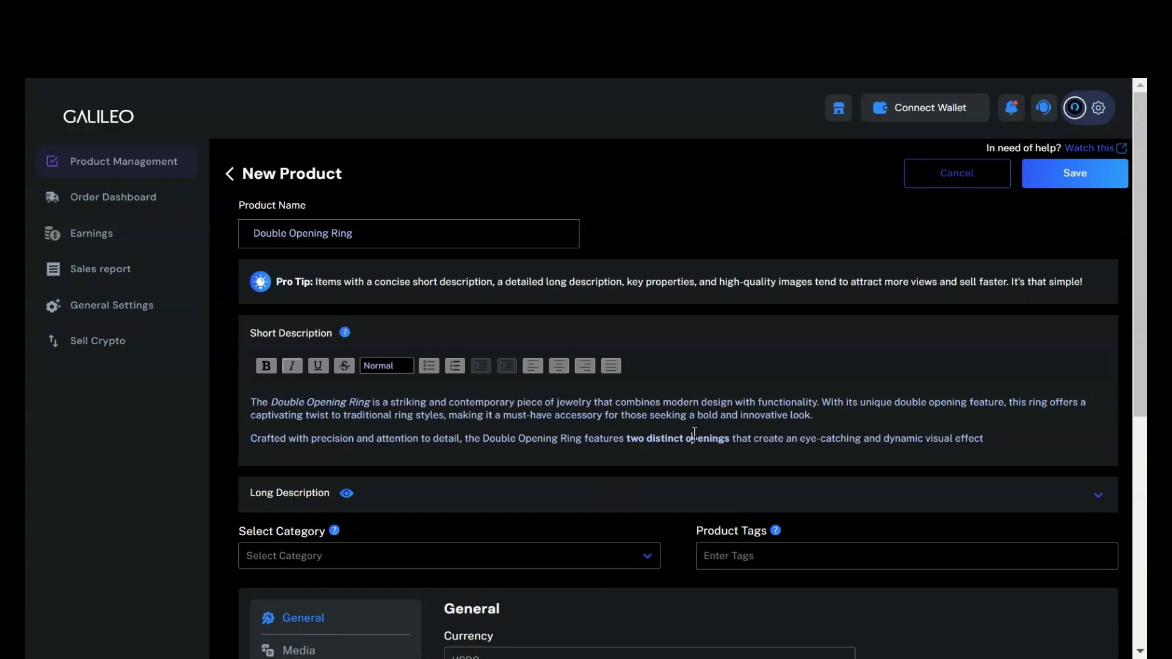
drag(729, 439, 631, 450)
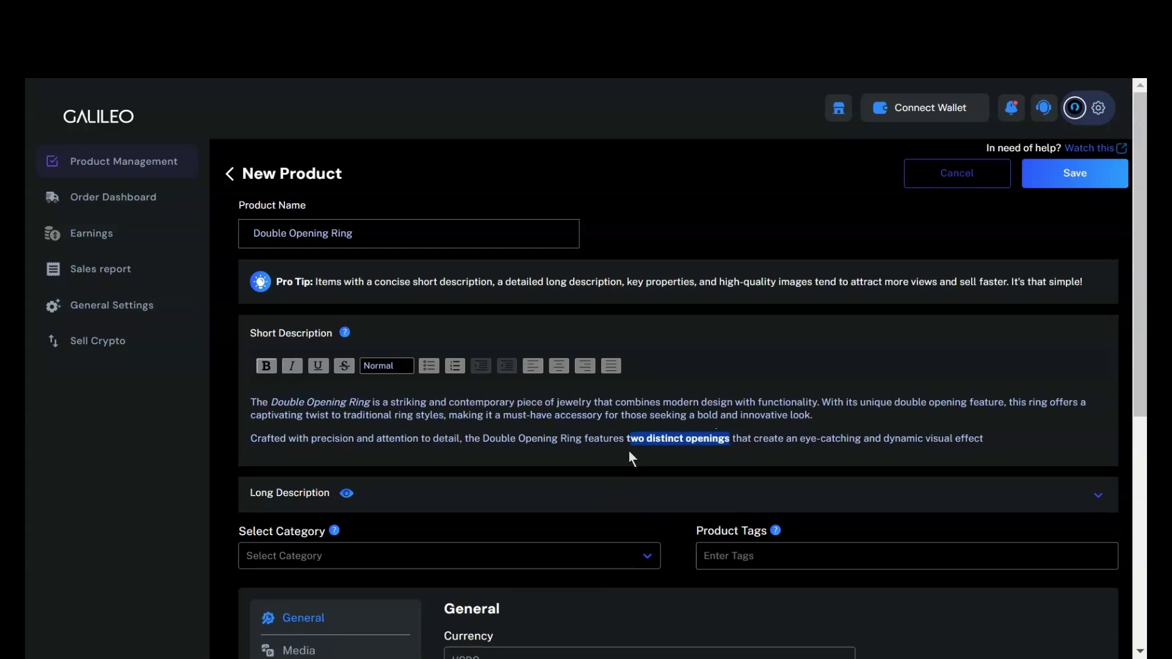
click(299, 369)
click(535, 416)
Step: Expand Long Description, check its example preview, and paste the long description text
scroll(978, 411, down, 2)
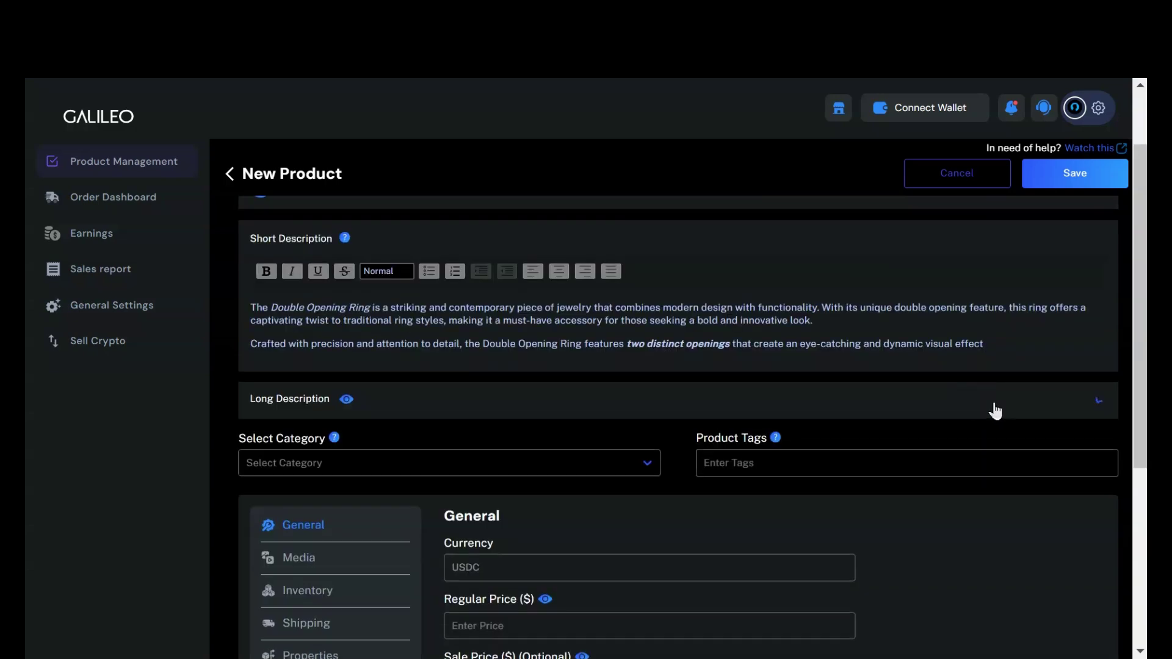
click(994, 409)
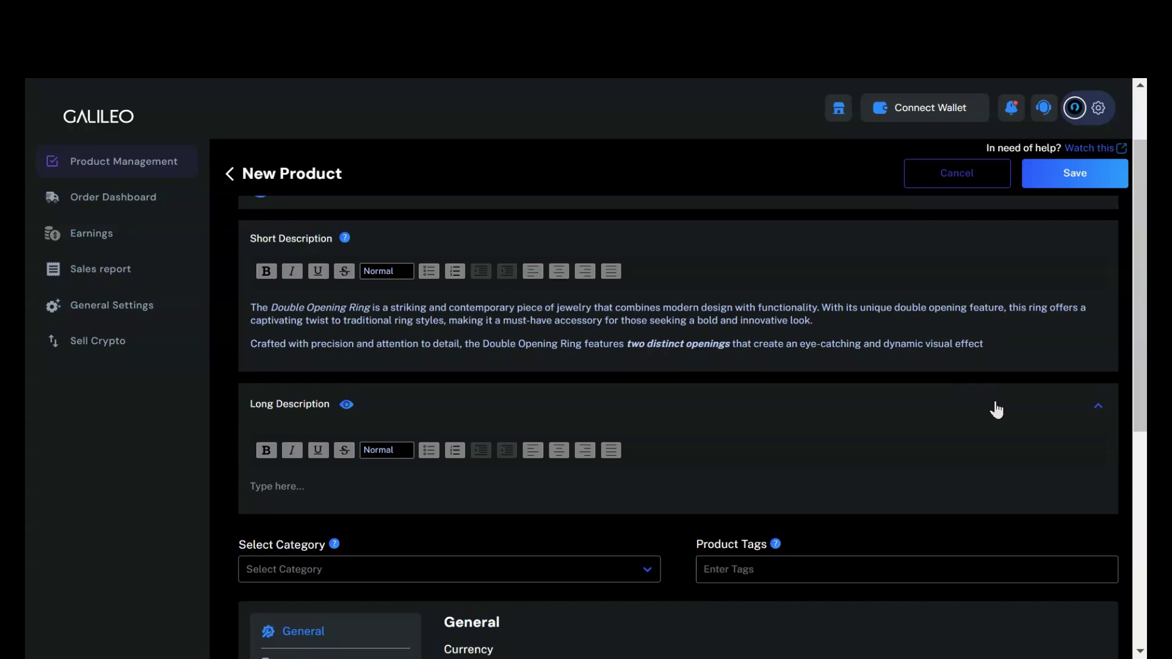
click(345, 405)
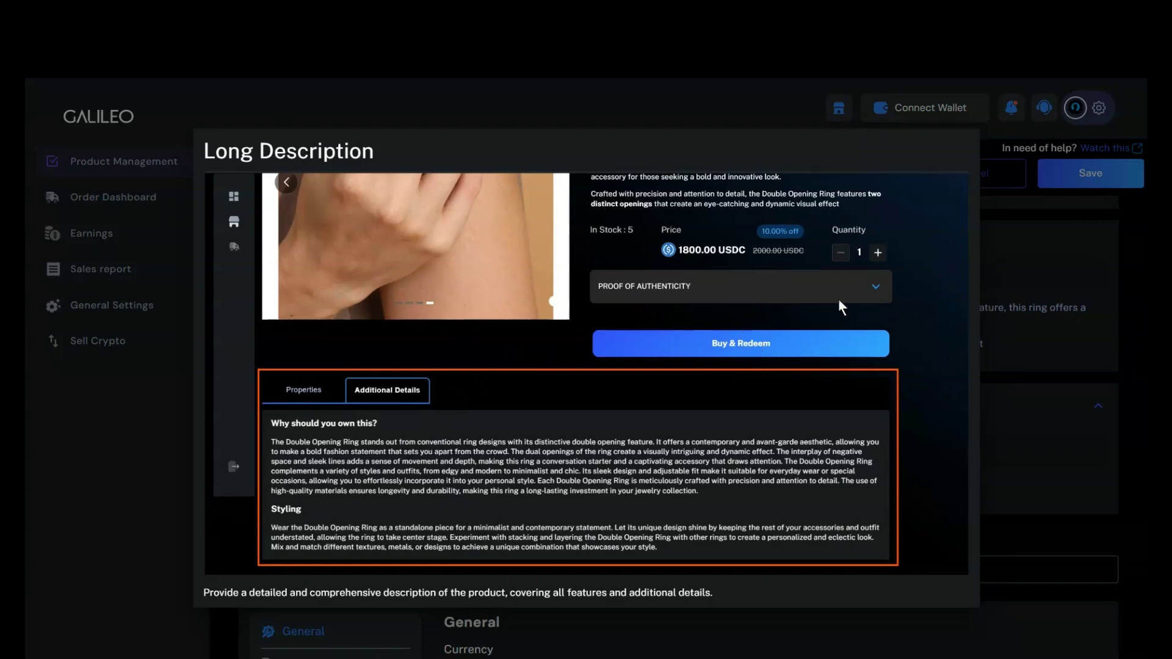
click(1035, 366)
scroll(735, 479, down, 2)
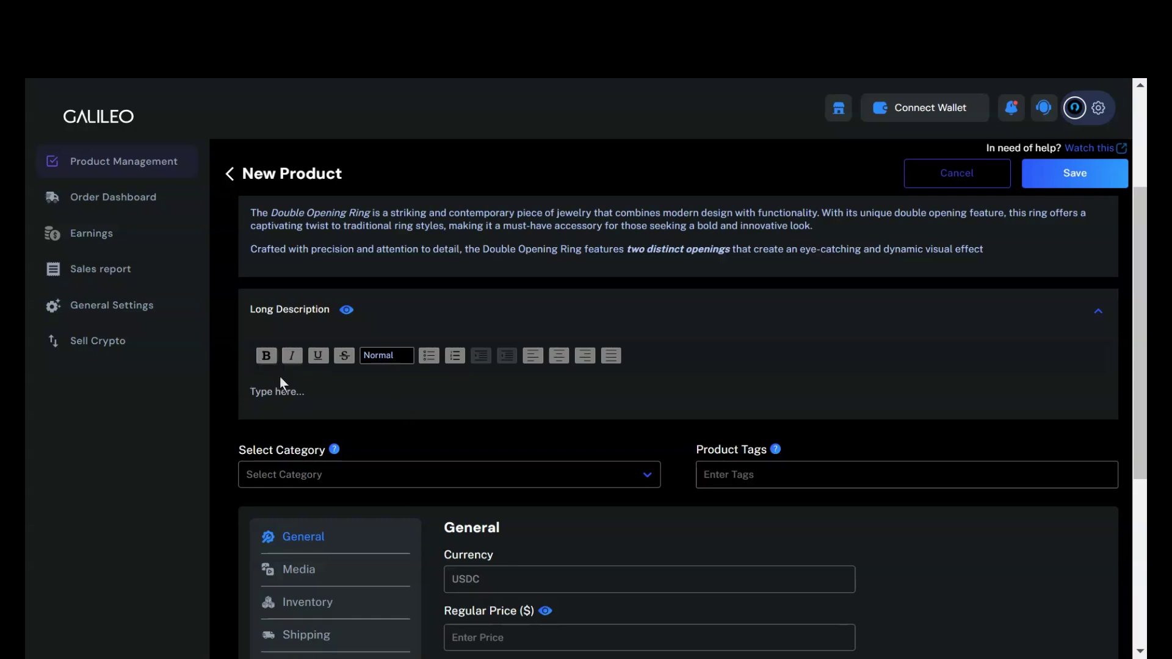
click(437, 391)
key(ctrl+v)
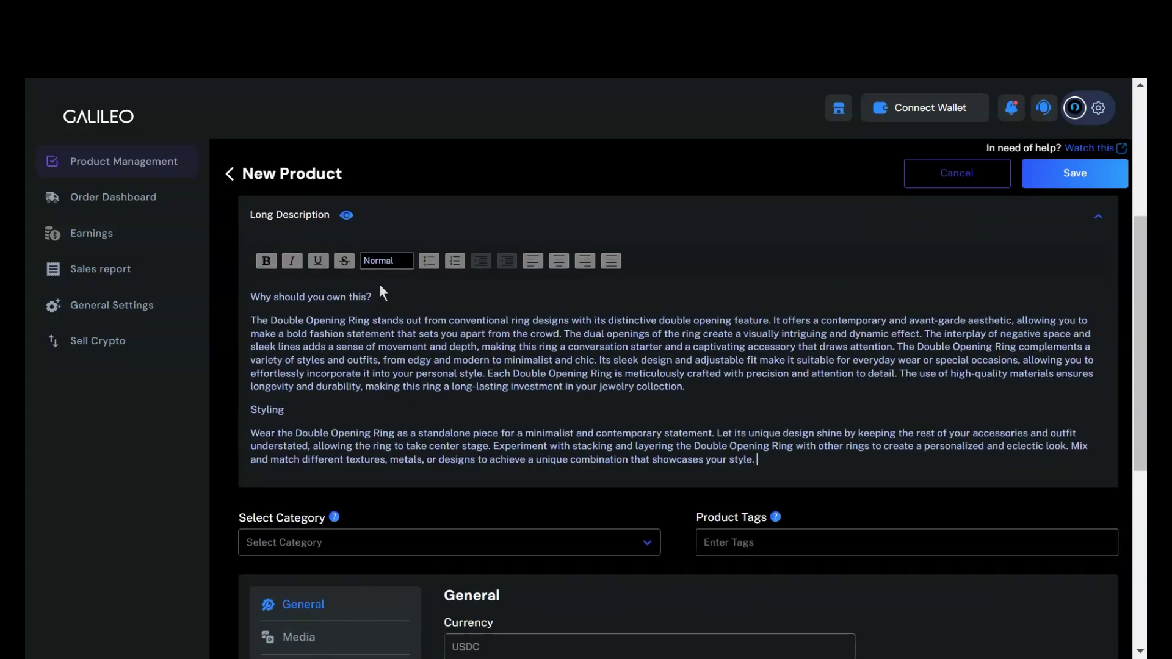
Step: Format 'Why should you own this?' and 'Styling' as H2 headings
drag(373, 297, 237, 294)
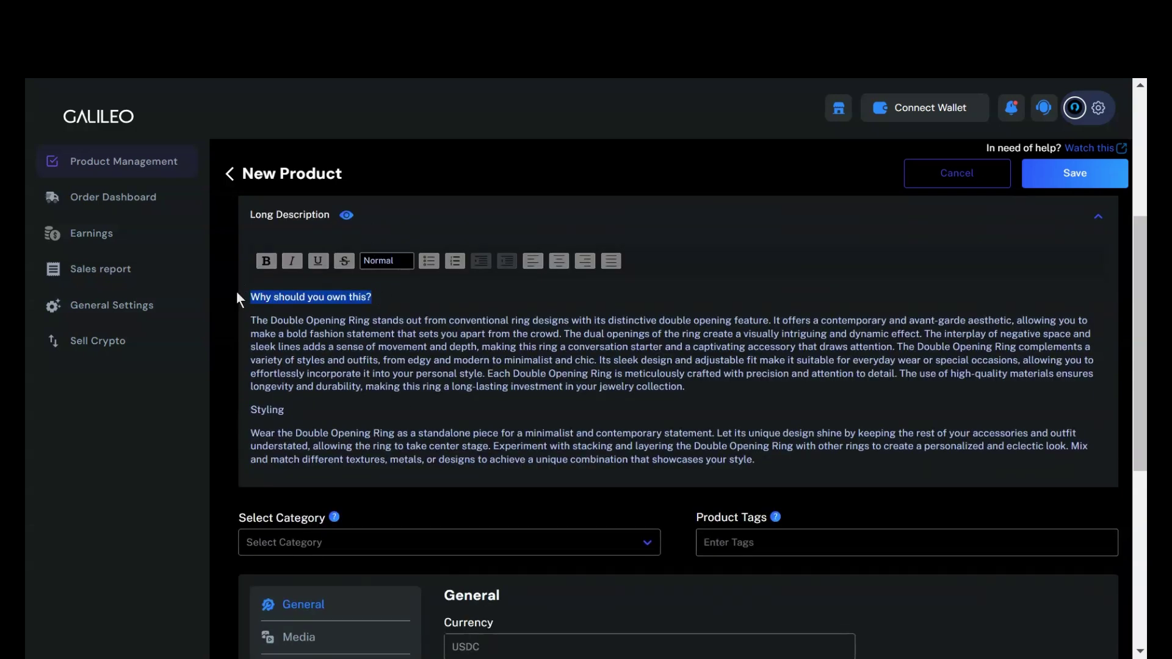
click(373, 263)
click(398, 313)
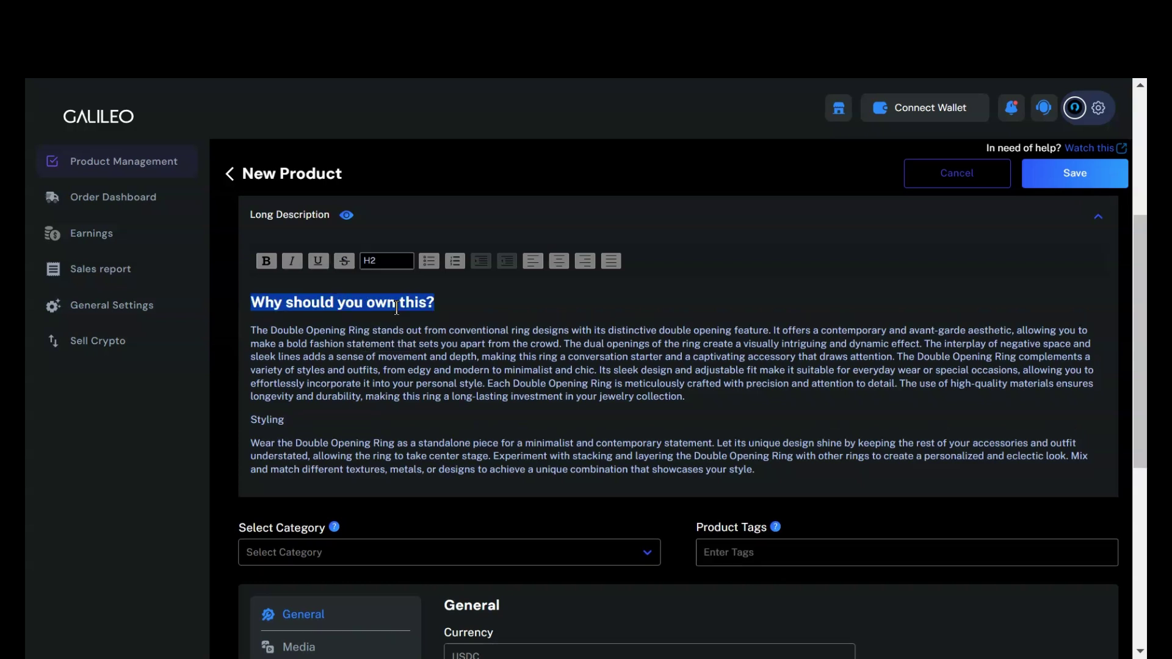
click(345, 424)
drag(316, 422, 239, 425)
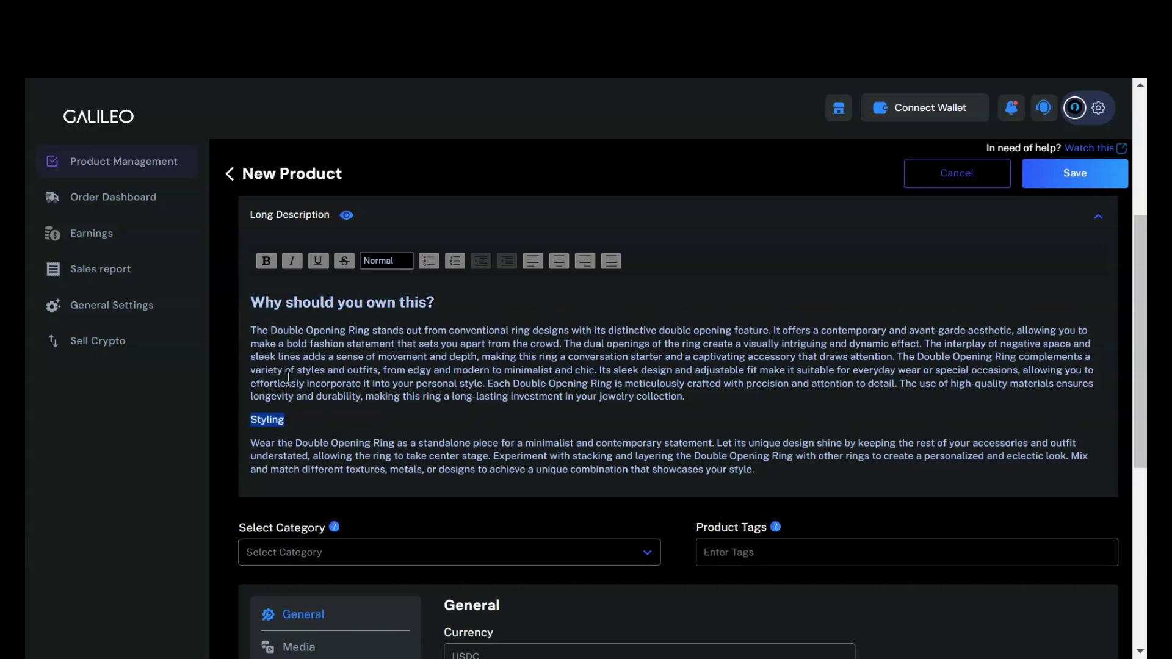
click(386, 262)
click(398, 313)
click(639, 329)
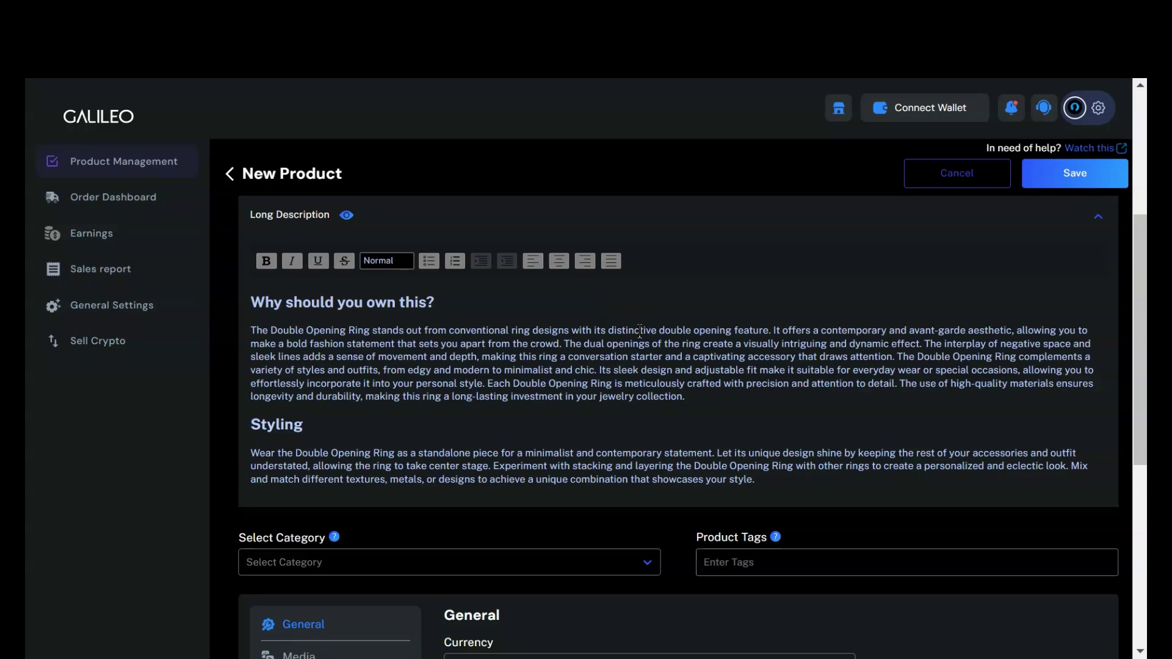
Step: Assign the product to the Jewelry category
scroll(620, 436, down, 2)
click(605, 474)
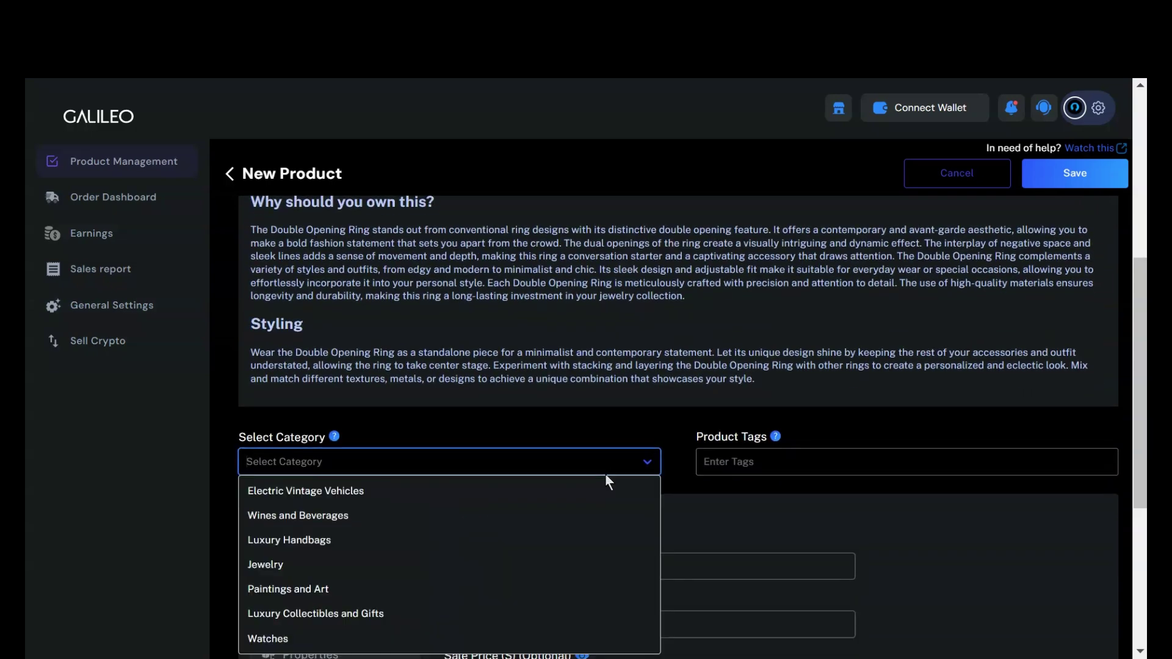
scroll(606, 473, down, 2)
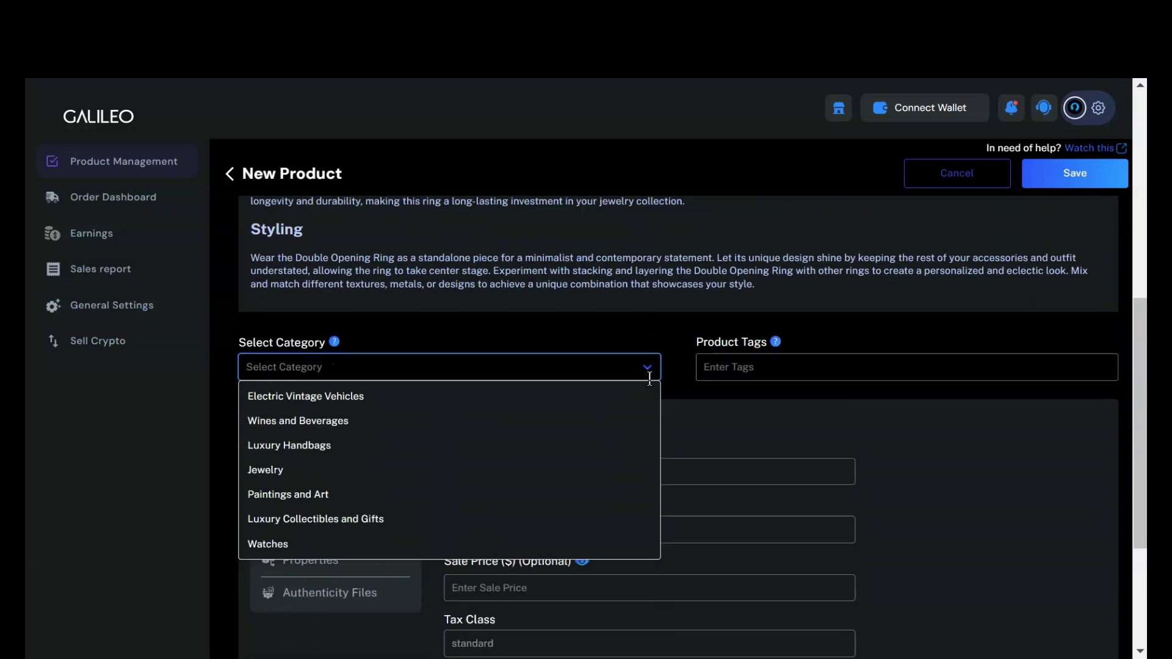
click(374, 471)
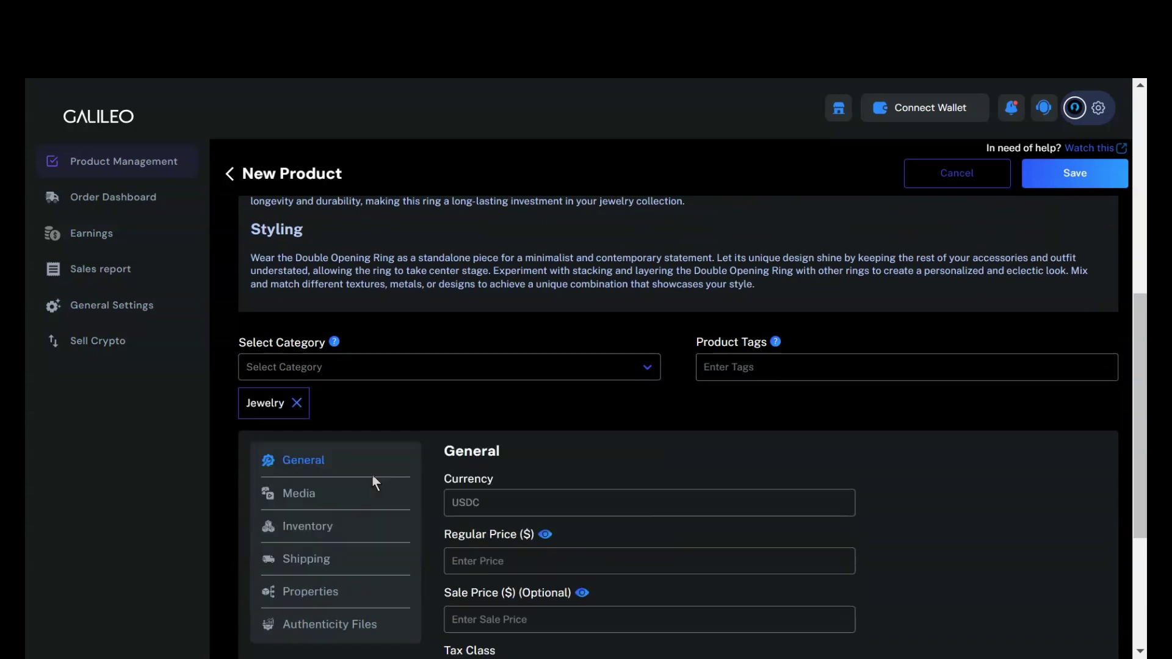
Step: Add the product tags Jewelry, Gold ring and Double opening
click(821, 366)
text(Jewelry)
key(Return)
text(Gold ring)
key(Return)
text(Double opening)
key(Return)
scroll(819, 337, down, 2)
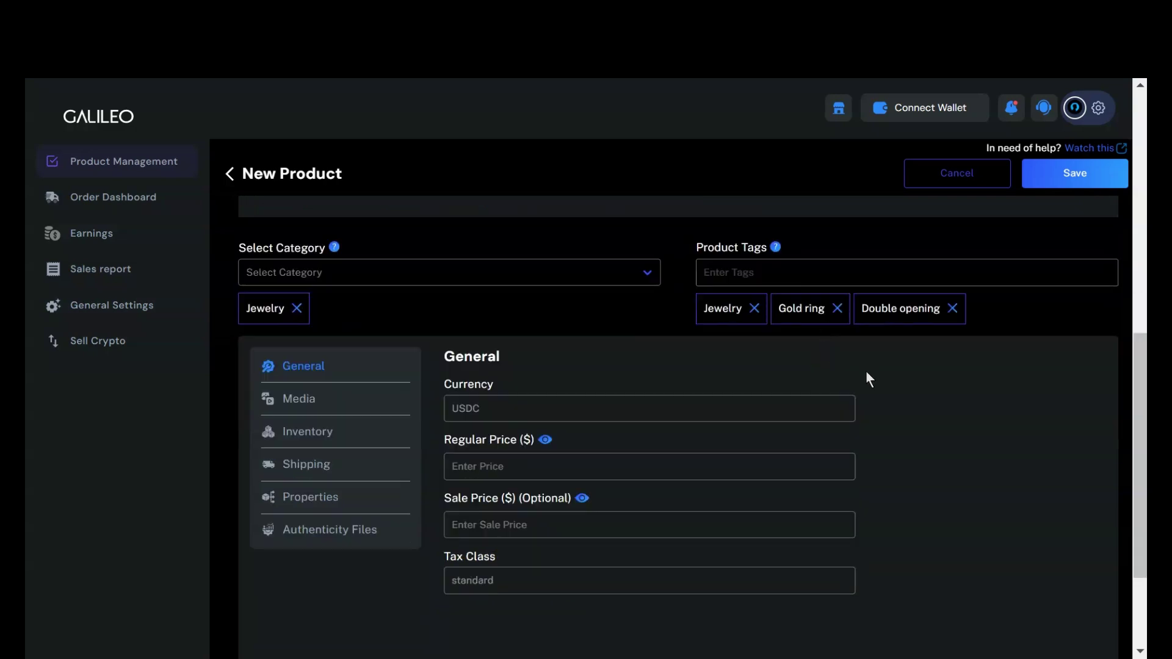
scroll(939, 482, down, 2)
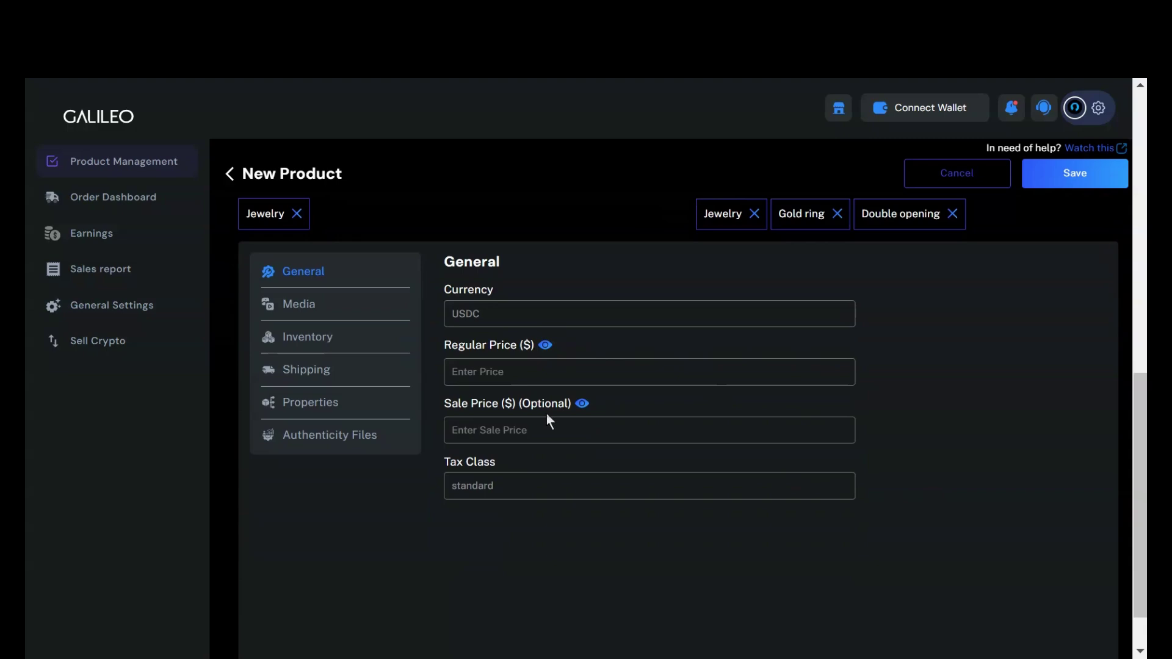
Step: Set the regular price to 2000 and the sale price to 1800
click(659, 377)
click(548, 345)
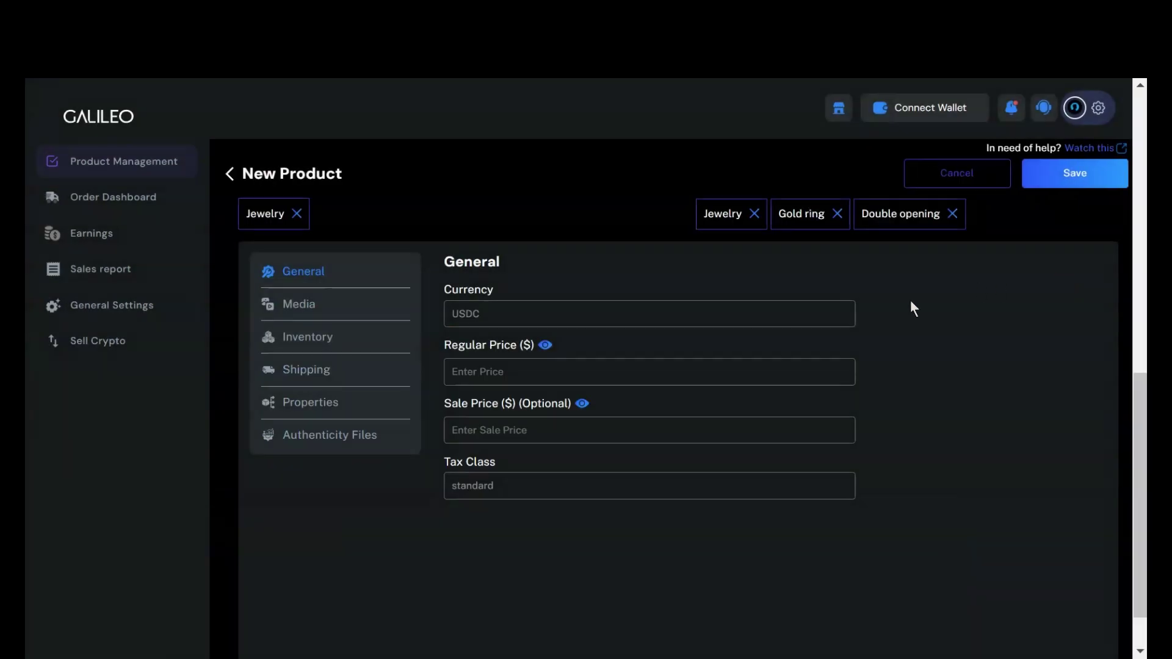
scroll(705, 365, down, 1)
scroll(704, 365, down, 1)
click(651, 309)
text(2000)
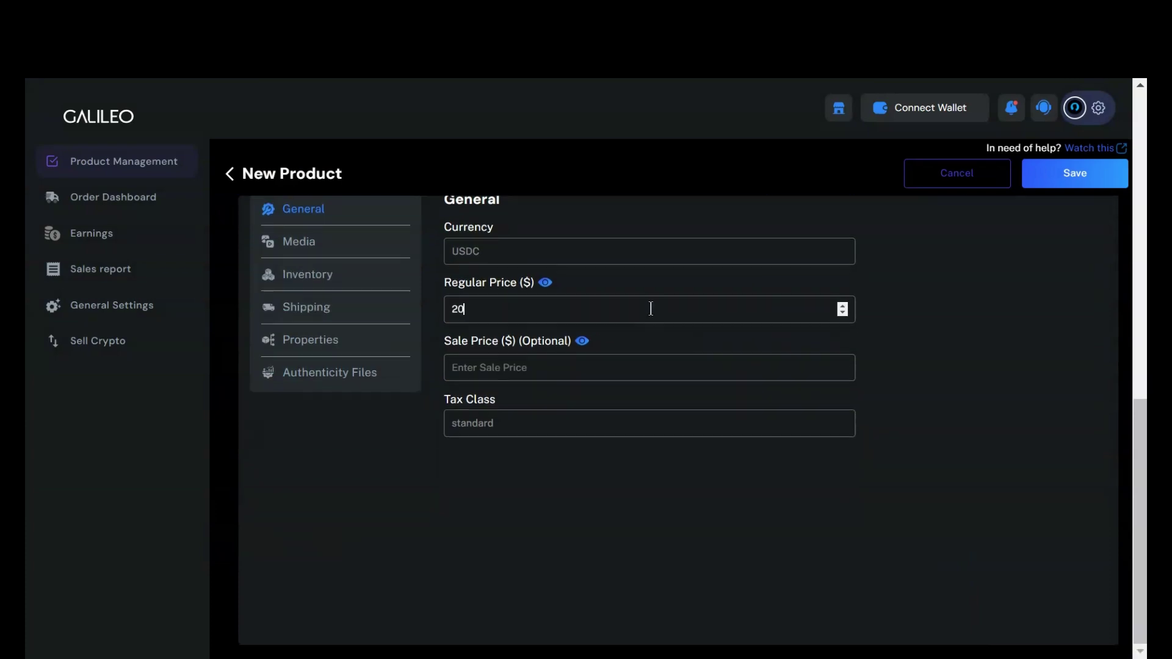
click(646, 362)
text(1)
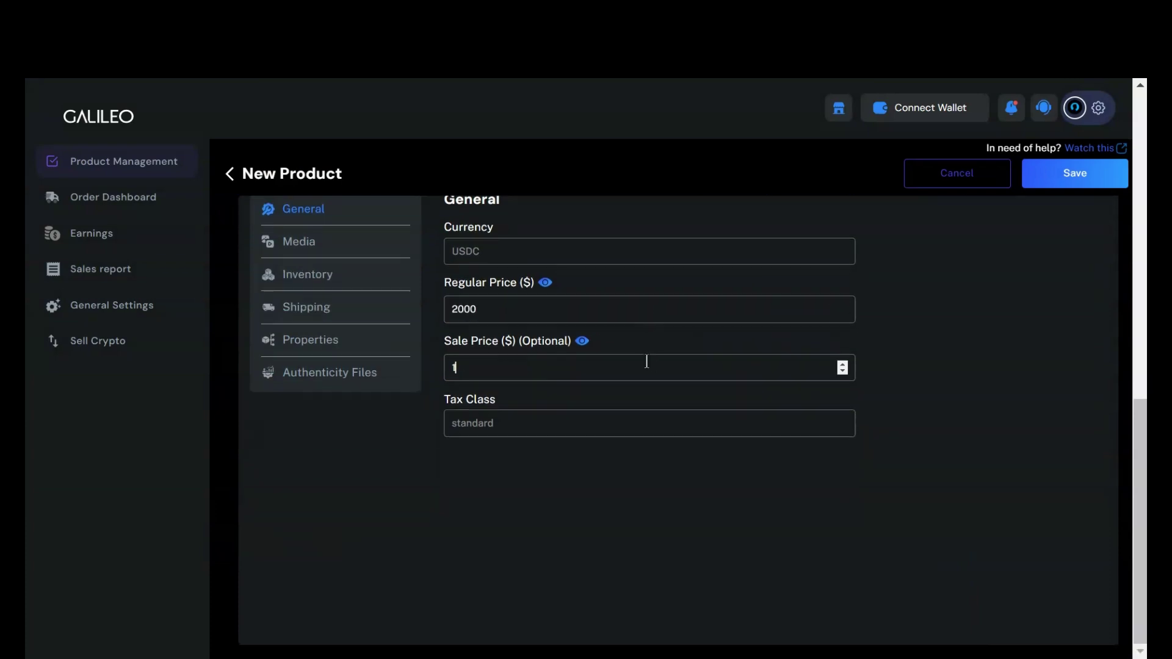
text(800)
Step: Upload three ring photos in the Media section
click(313, 250)
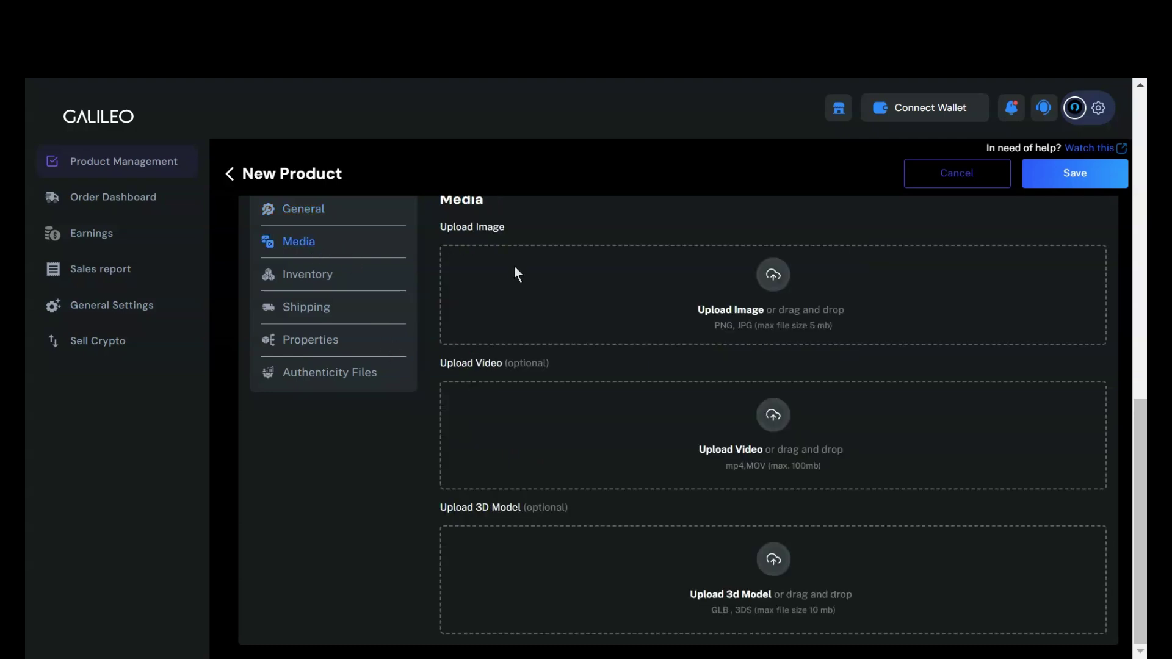
scroll(609, 273, up, 2)
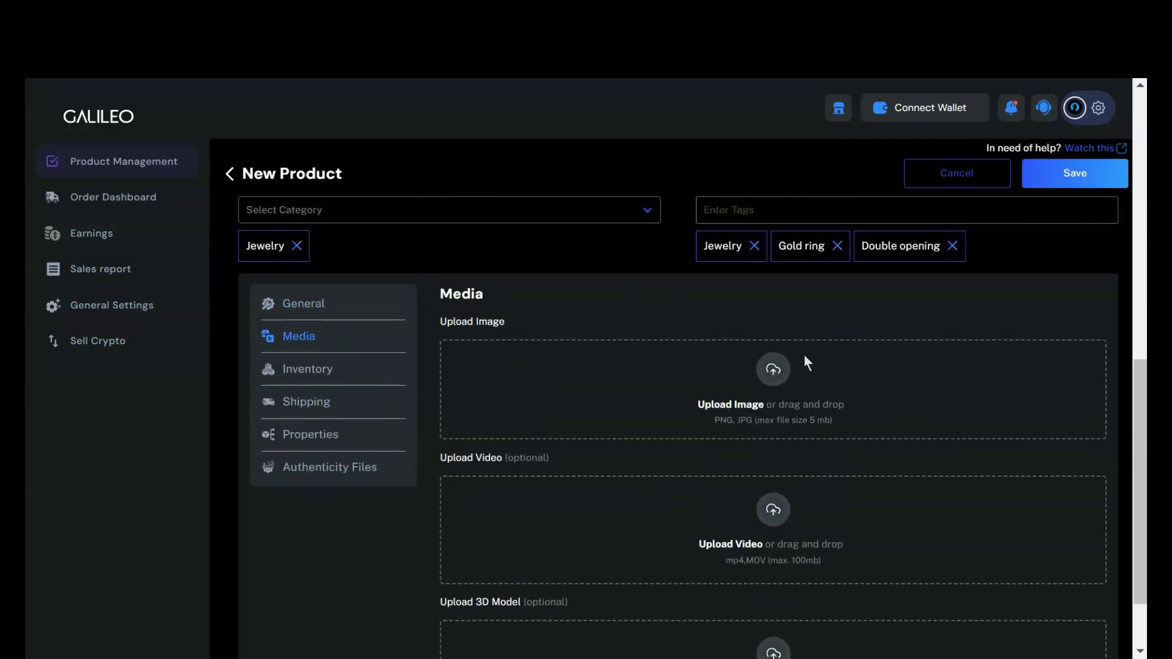
drag(577, 327, 481, 340)
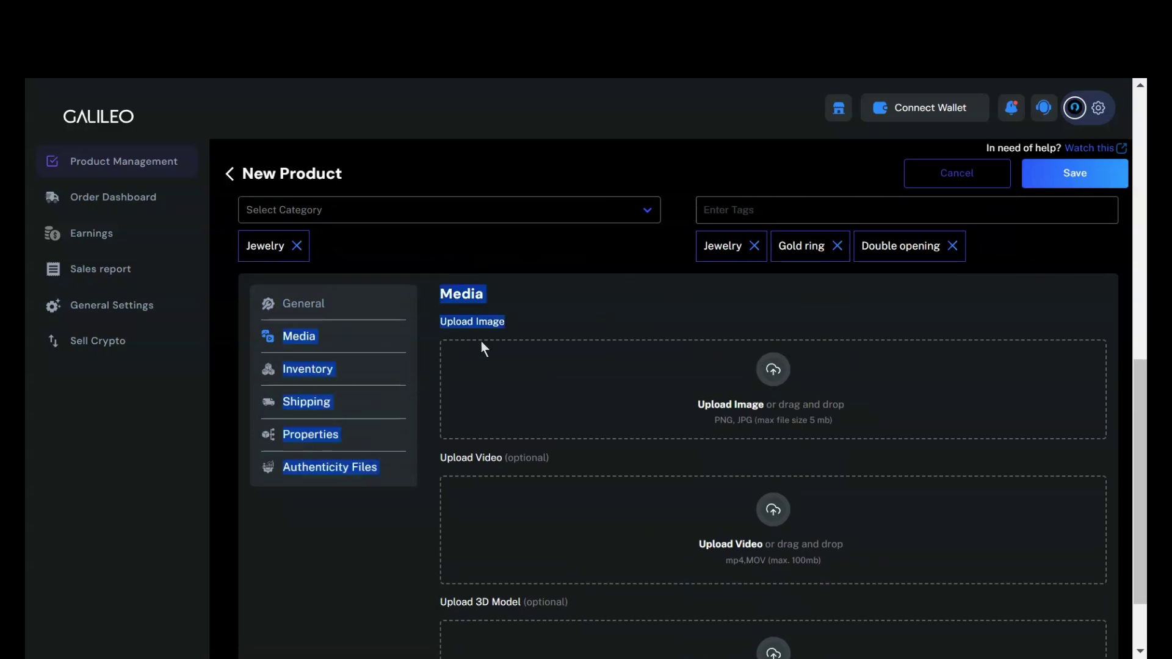
click(601, 332)
scroll(545, 477, down, 2)
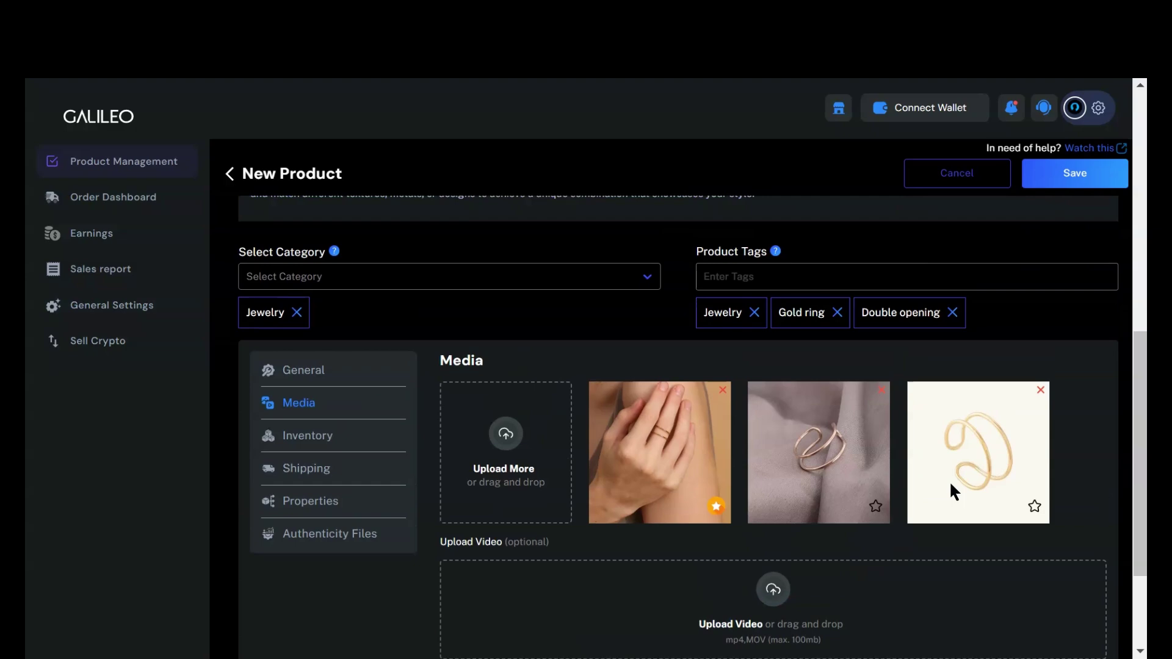
scroll(952, 488, down, 2)
scroll(956, 484, down, 1)
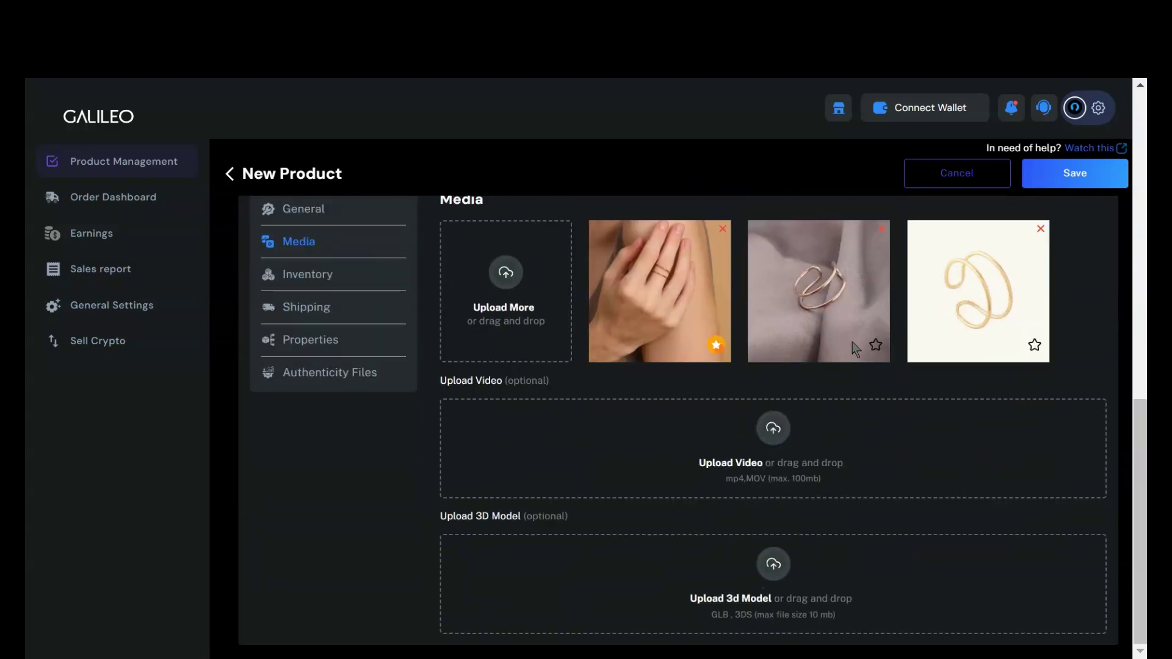
Step: Make the plain ring-on-cream photo the primary image
click(875, 345)
click(1036, 347)
scroll(321, 435, up, 2)
Step: Change the Inventory units from 1 to 10
click(300, 409)
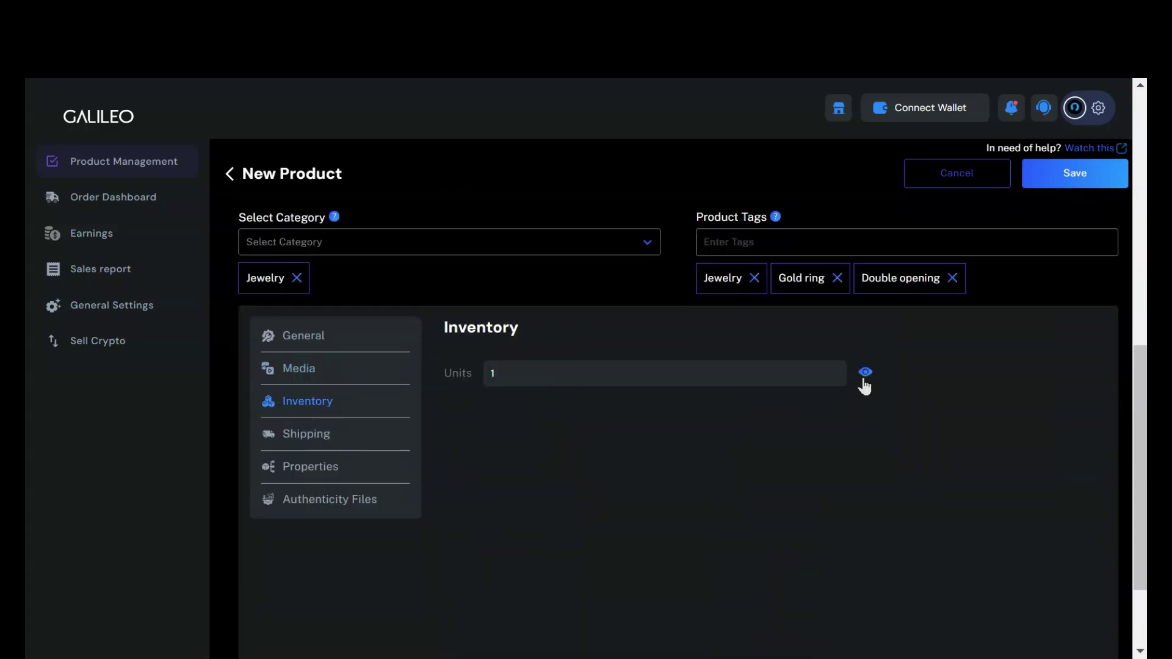
scroll(879, 386, down, 2)
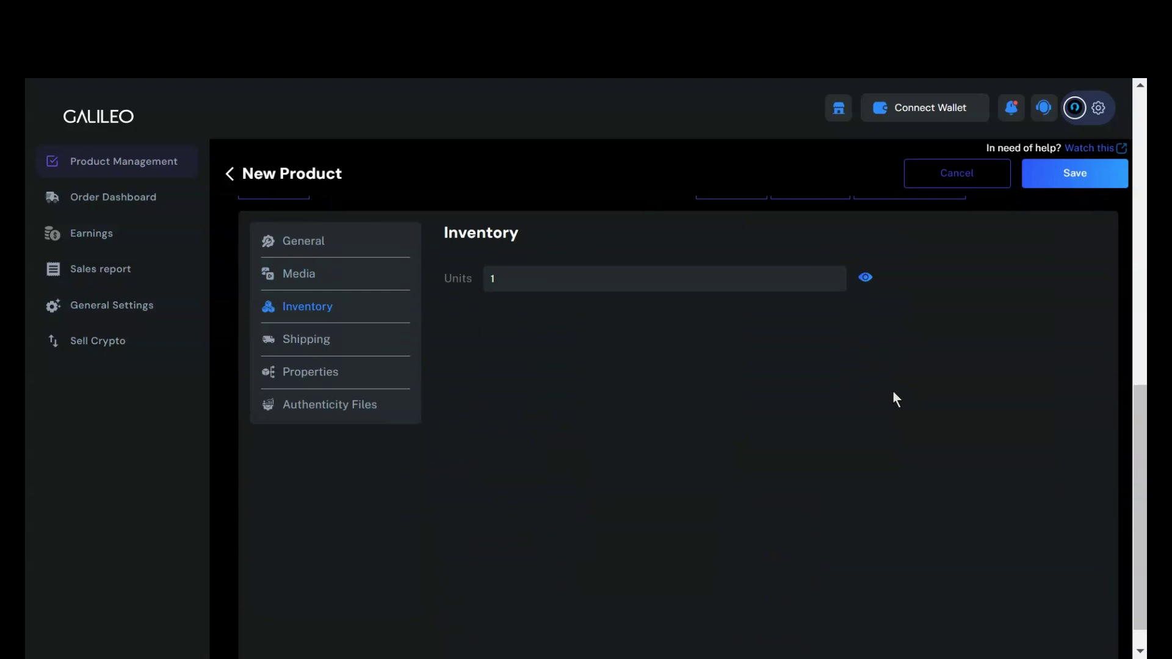
click(697, 285)
key(BackSpace)
text(10)
Step: Set the shipping method to Carrier Calculated Shipping (Beta), after trying flat rate and free shipping
click(865, 279)
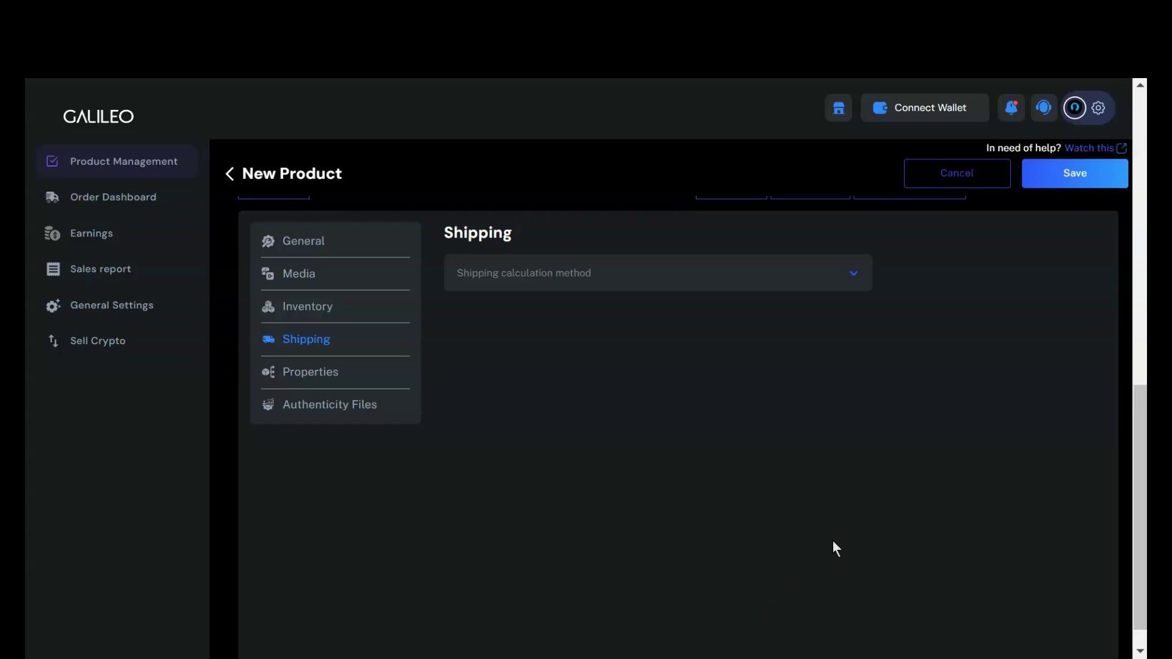
click(822, 273)
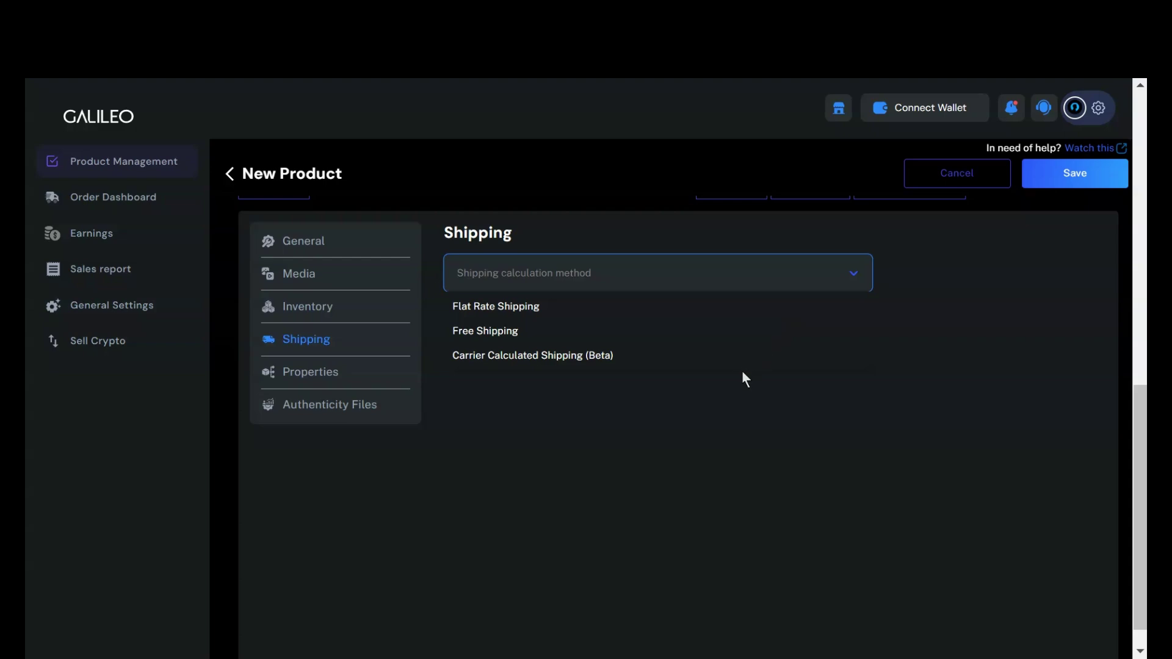
click(749, 318)
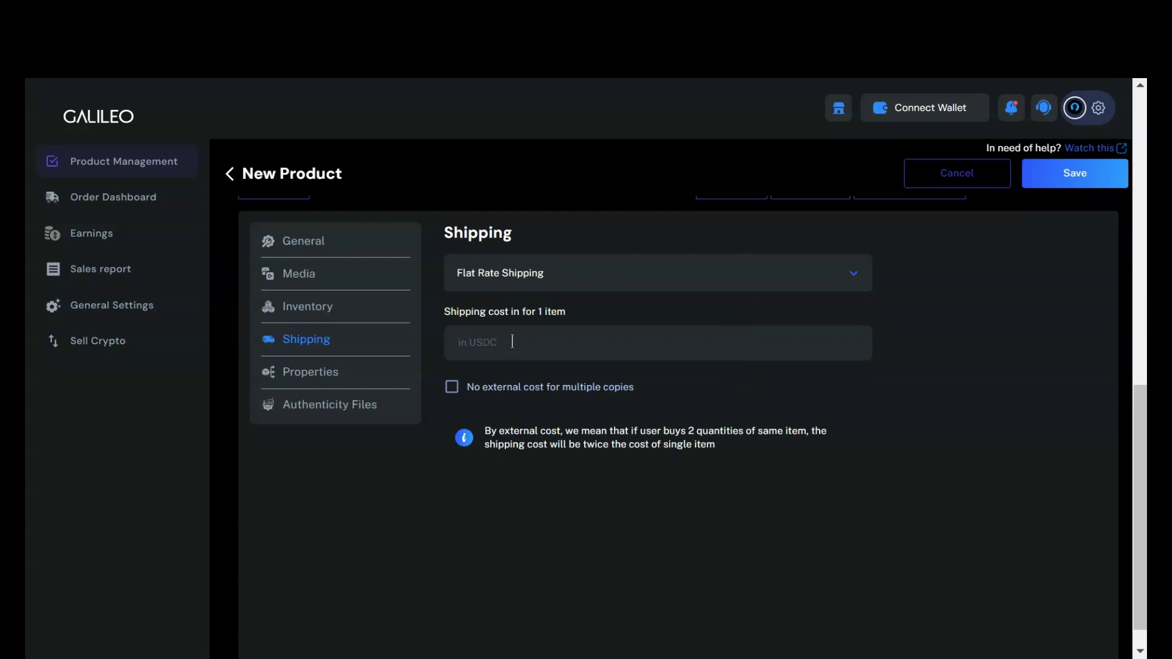
click(611, 272)
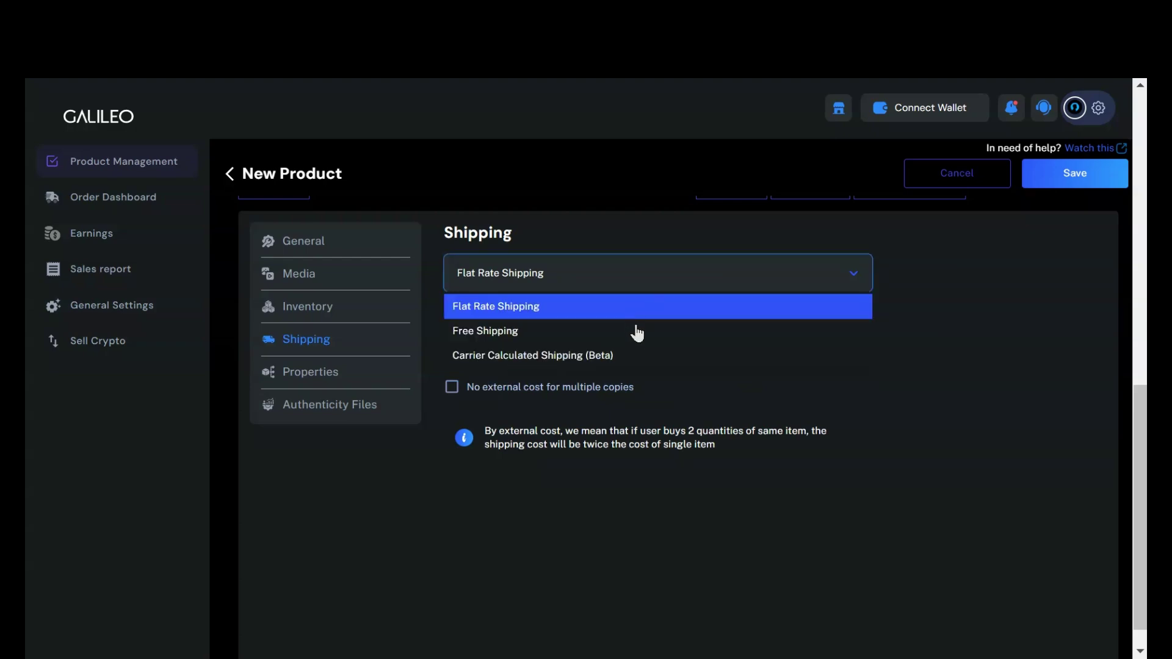
click(635, 332)
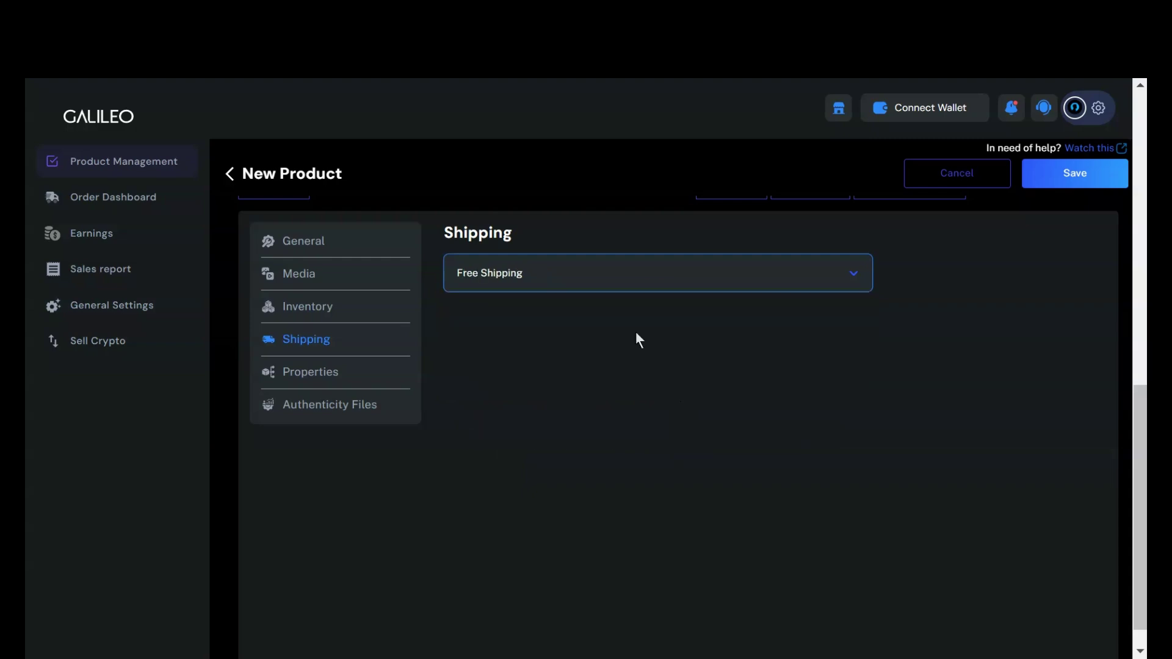
click(683, 281)
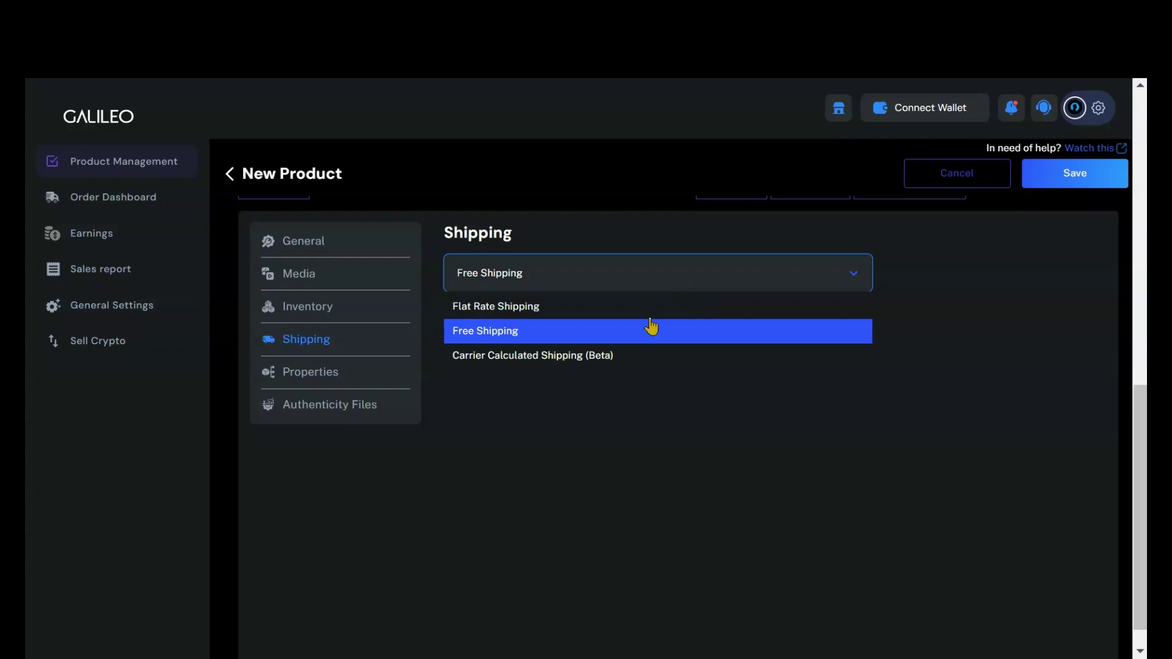
click(631, 357)
Step: Set package height 0, clear the cost adjustment, and allow flat-rate purchase if estimation fails
scroll(921, 357, down, 2)
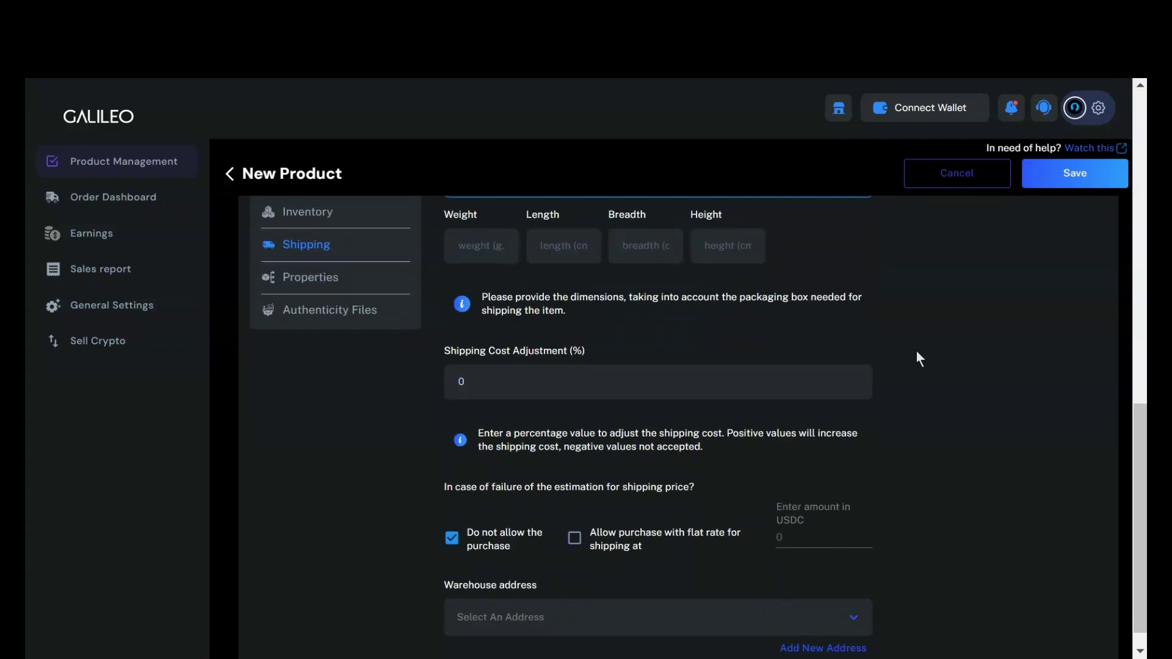
click(736, 237)
text(0)
scroll(735, 235, down, 1)
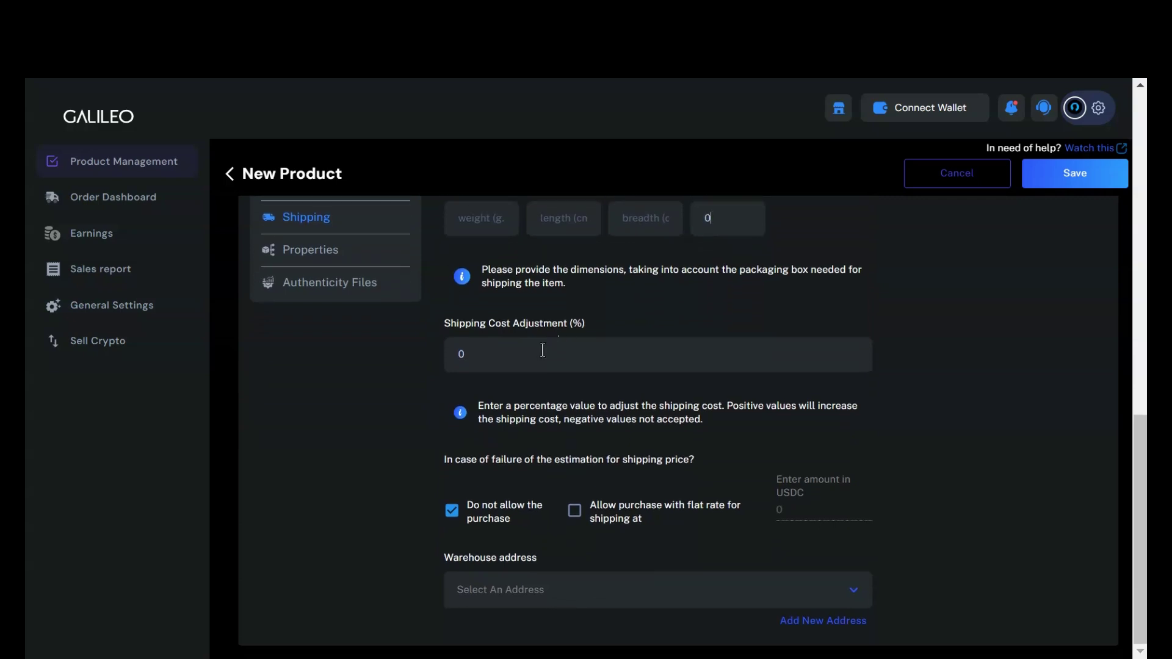
key(BackSpace)
click(575, 511)
click(758, 585)
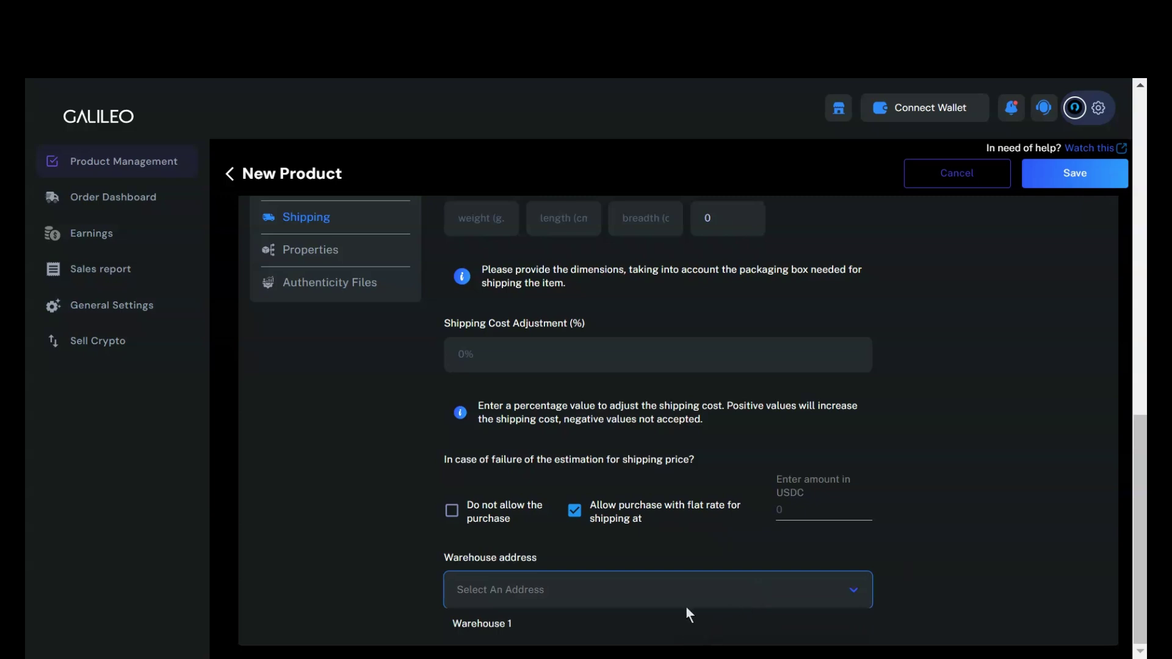
Step: Switch shipping to Flat Rate Shipping at 25 USDC per item
click(838, 597)
scroll(951, 405, up, 7)
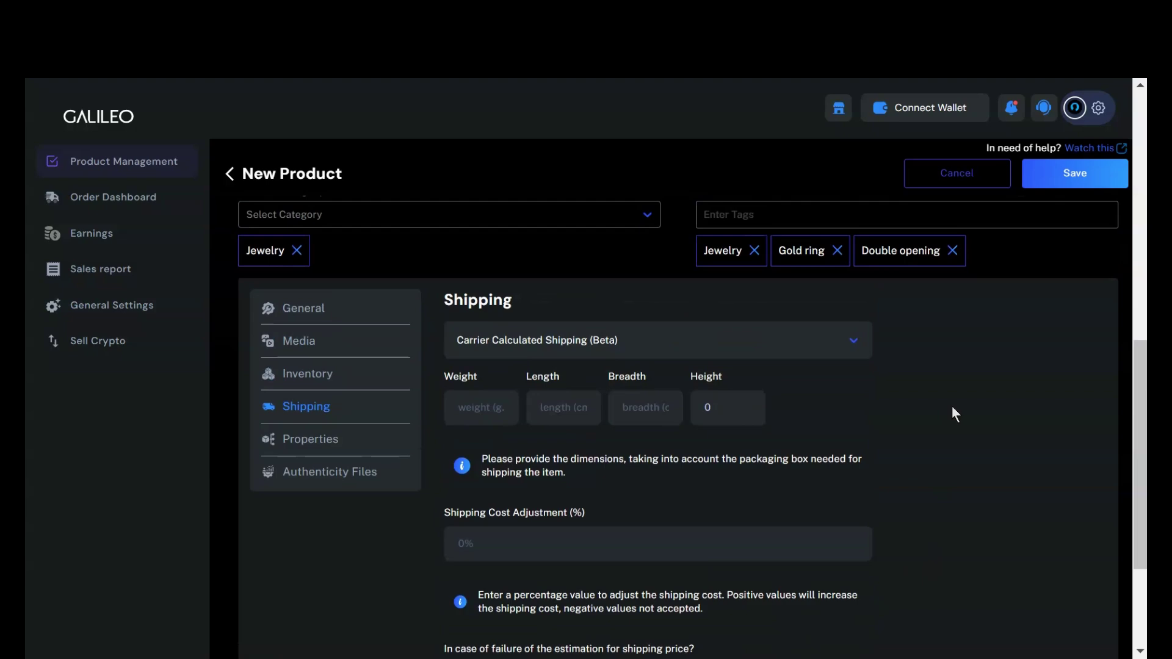
scroll(932, 413, down, 4)
click(830, 354)
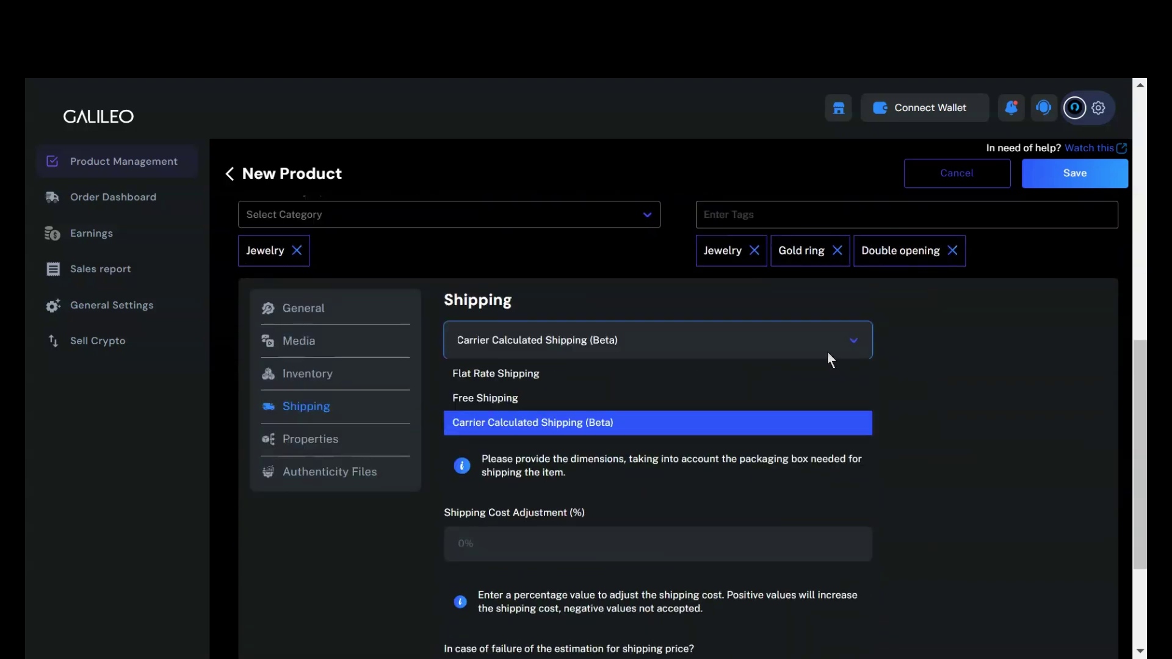
click(777, 374)
click(734, 409)
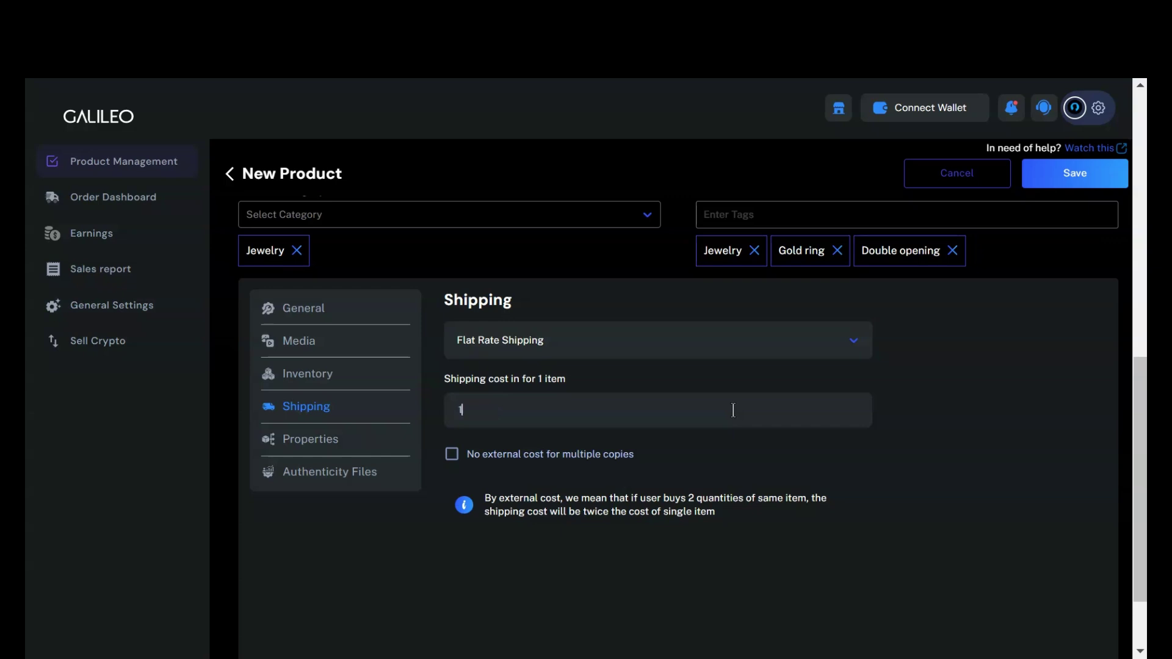
text(25)
Step: Open the product's Properties section and preview how properties appear to buyers
click(315, 447)
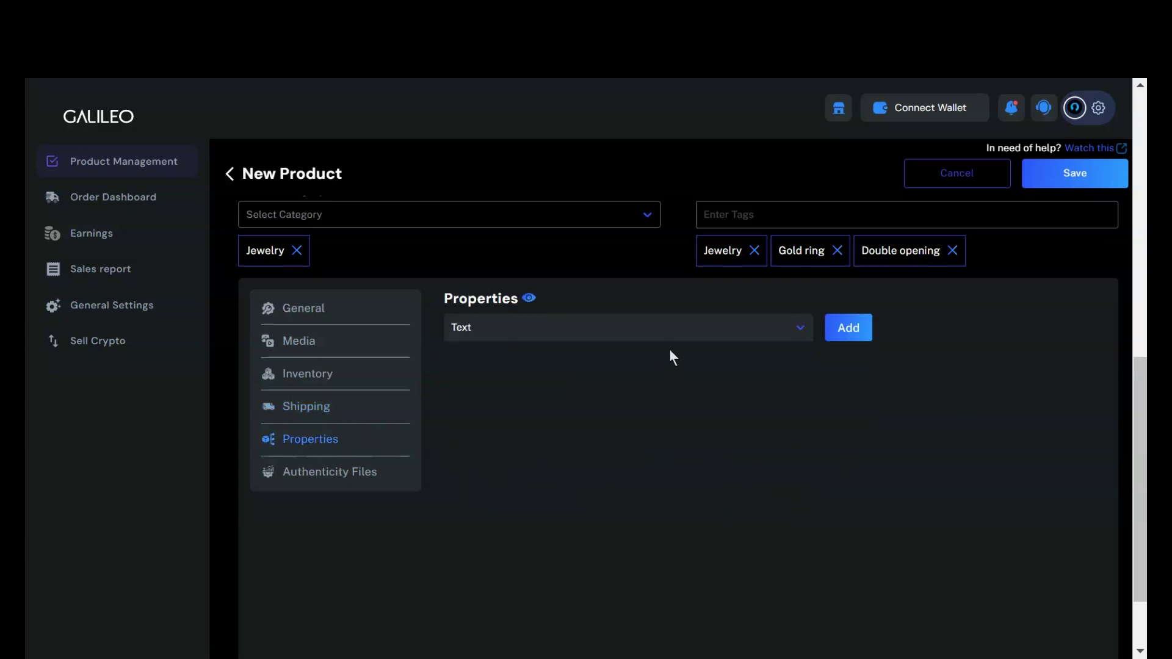
click(529, 298)
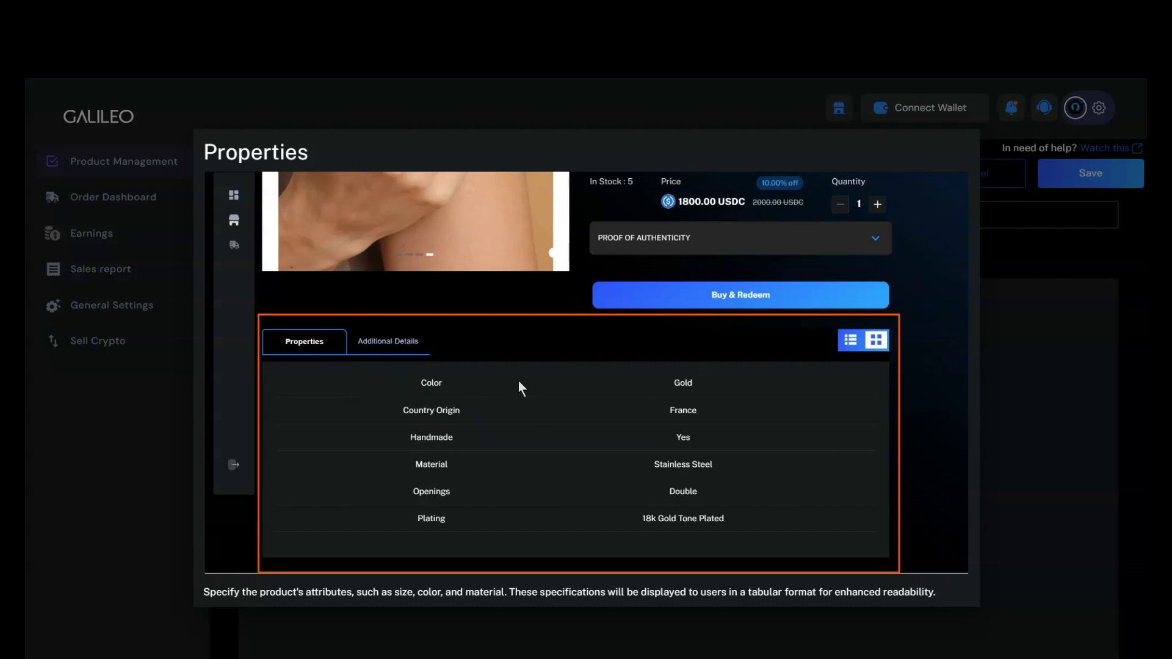
click(1077, 421)
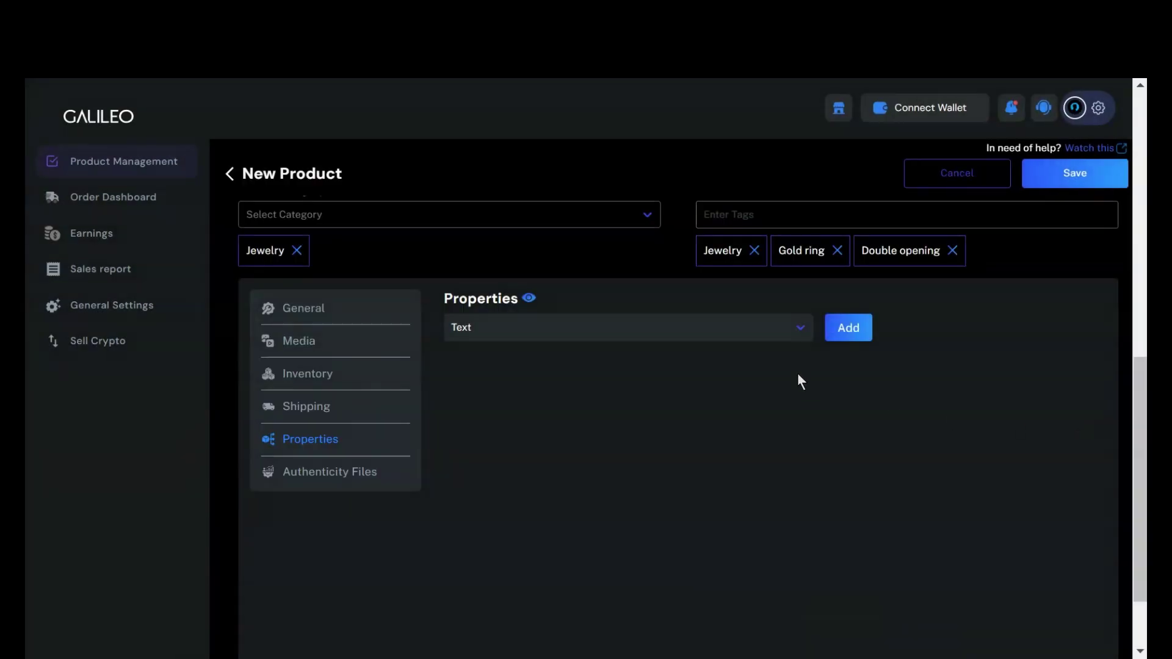
Step: Keep Text as the property type and insert a blank property row
click(757, 329)
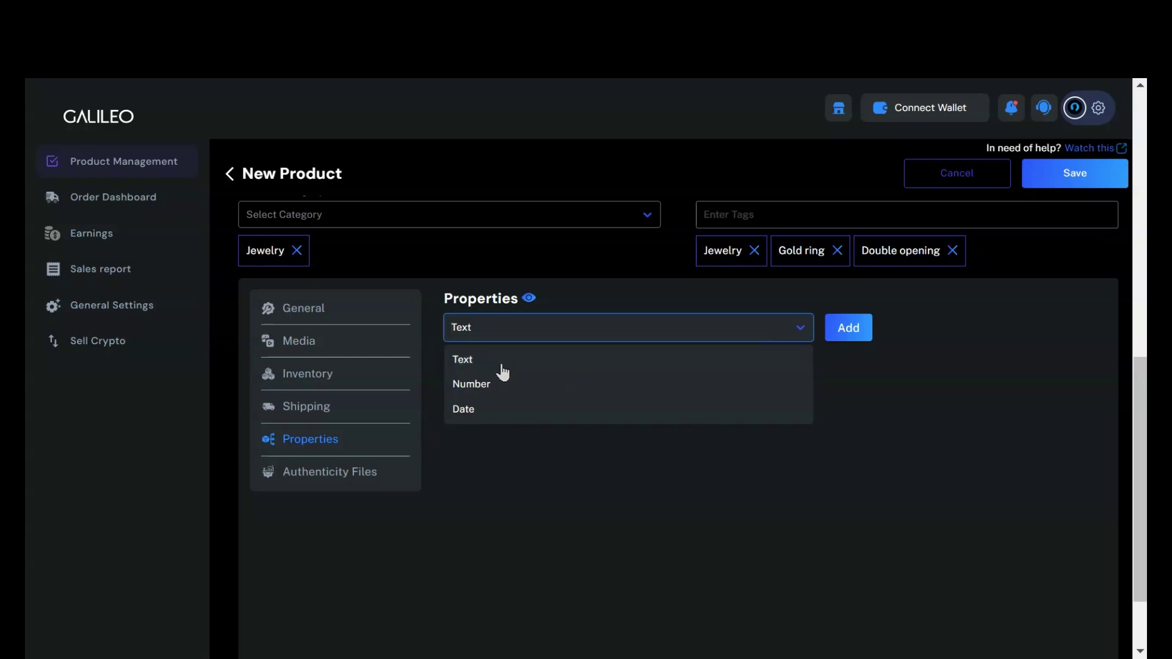
click(918, 394)
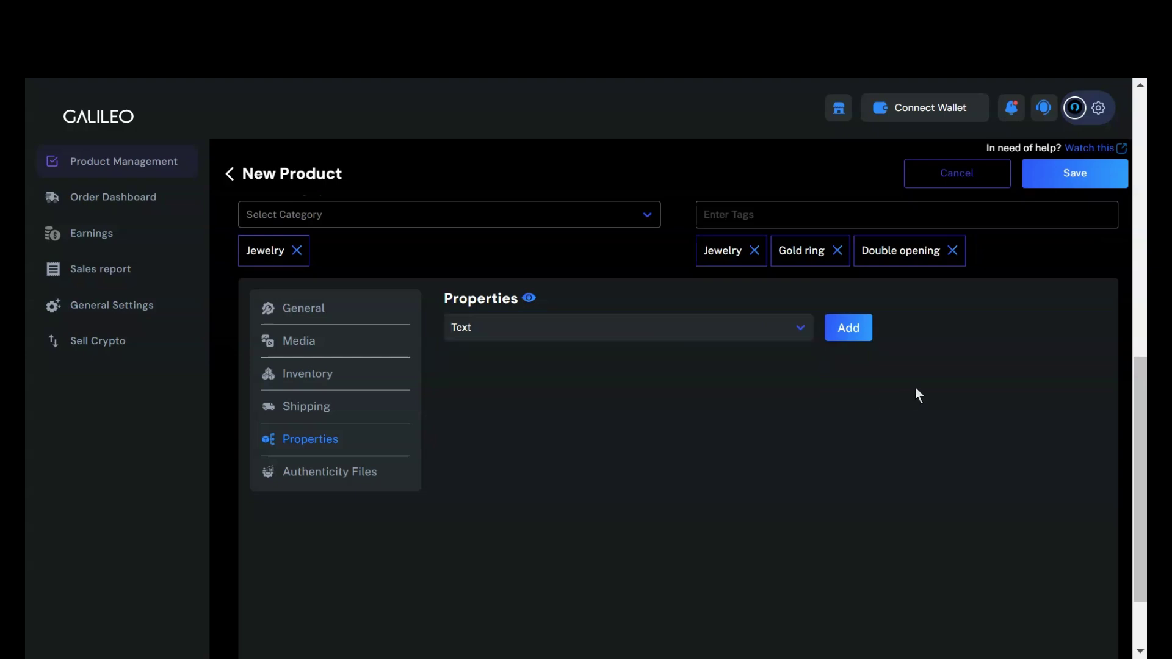
click(837, 333)
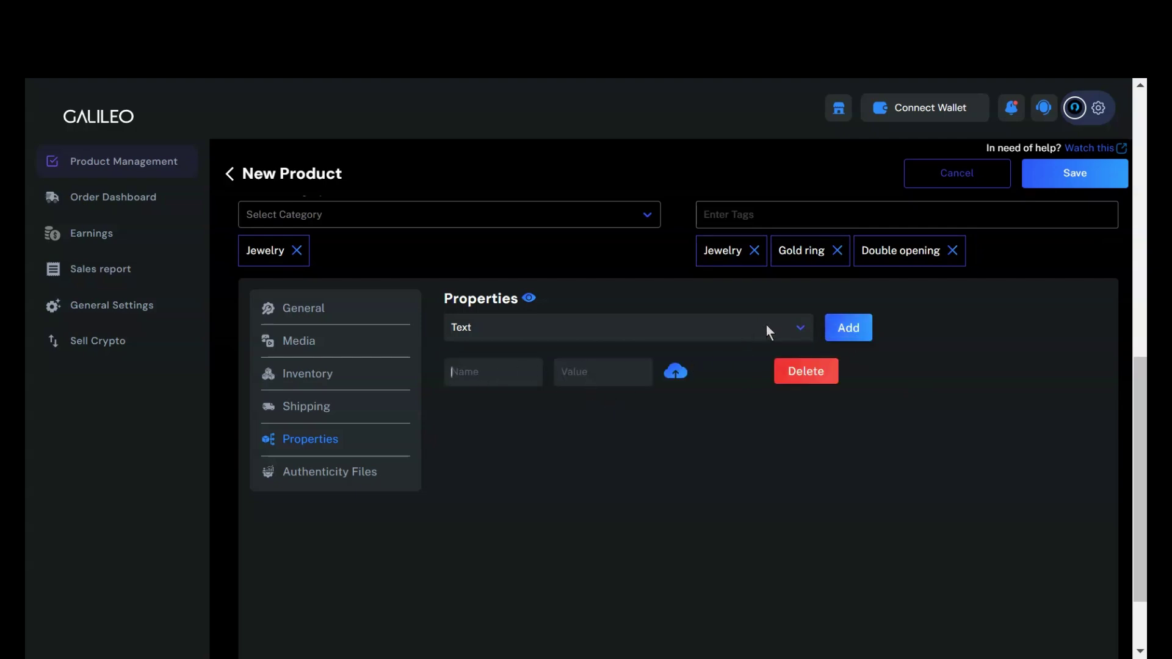
Step: Add more property rows and fill in the pairs, Color Gold through Openings Double and Plating
click(856, 331)
click(855, 331)
click(857, 332)
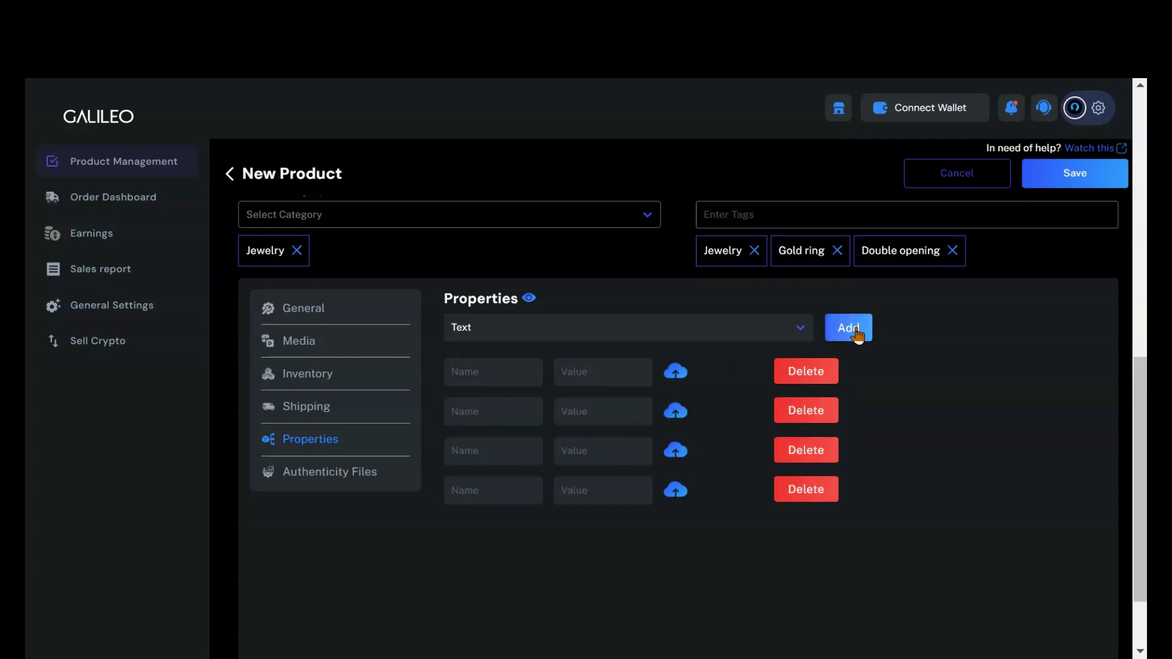
click(857, 334)
click(512, 408)
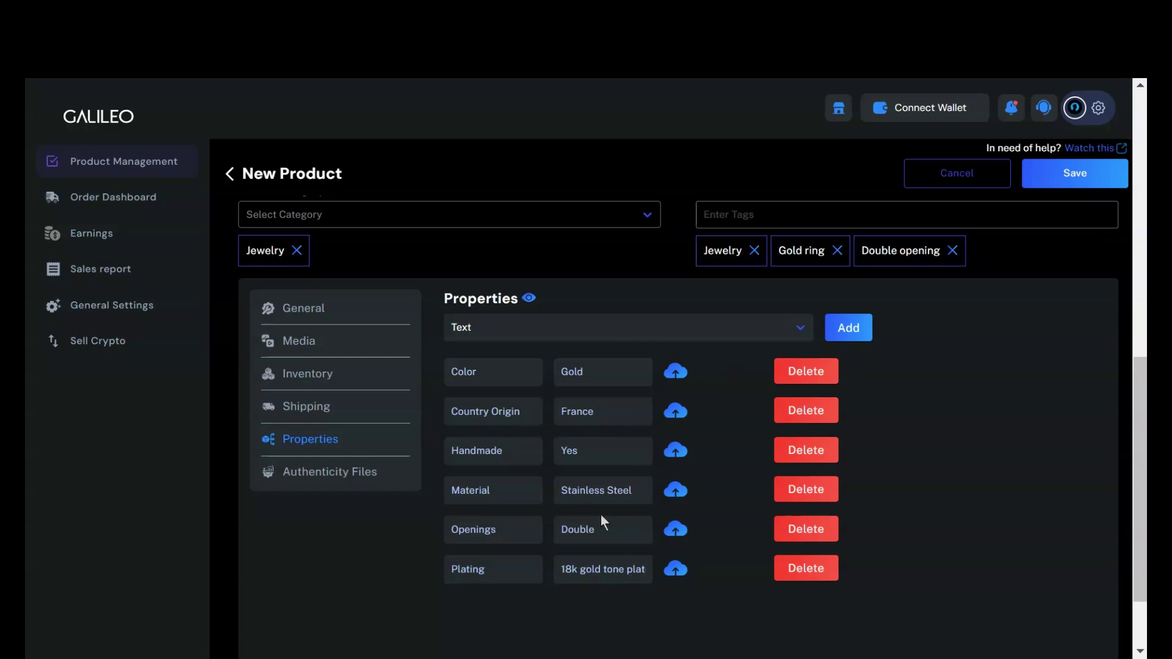
Step: Attach a proof document to the Plating property, valued 18k gold tone plated
drag(562, 570, 649, 581)
click(615, 568)
click(675, 573)
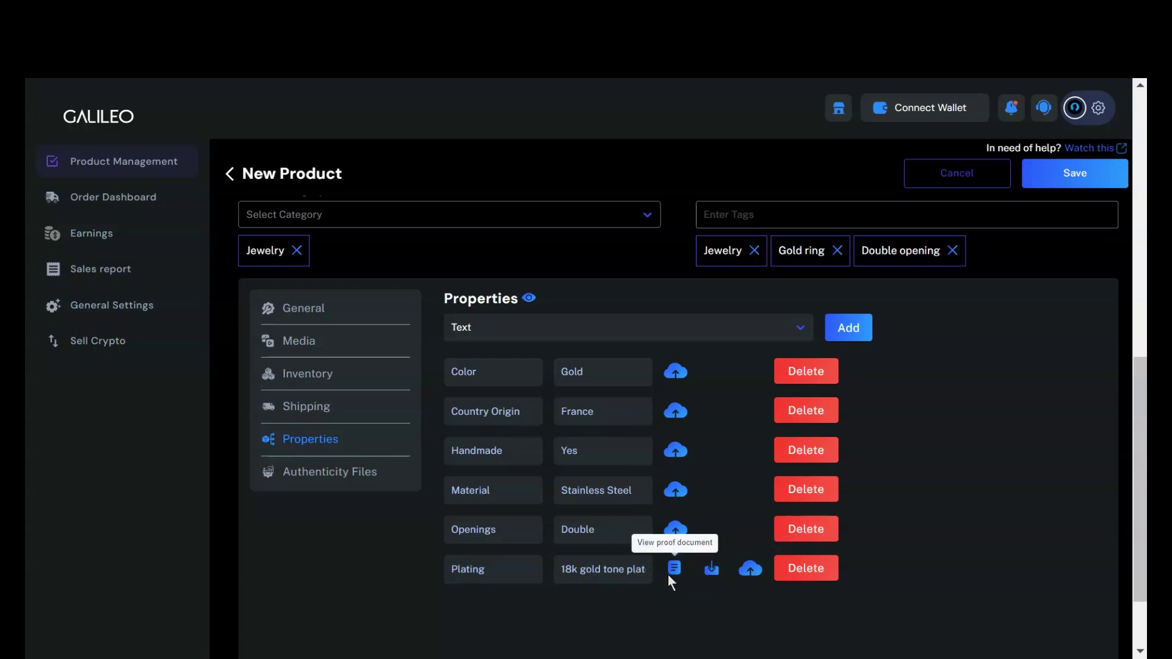
scroll(877, 480, down, 2)
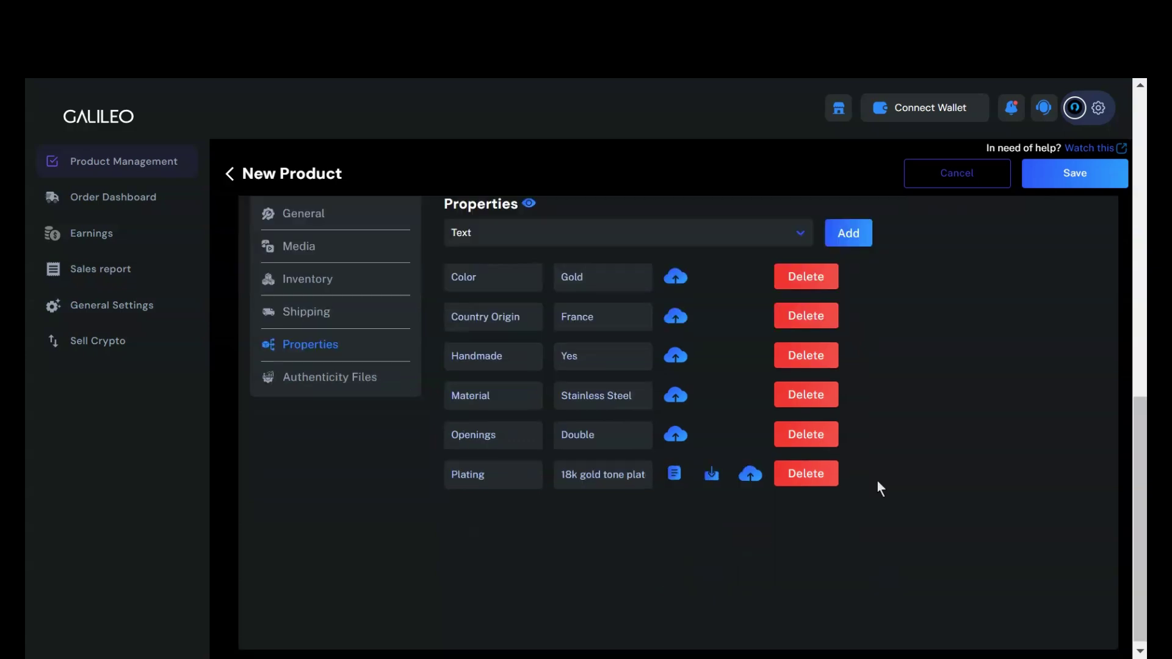
Step: Upload Certificate.png as an authenticity file named 'Certification of Authenticity'
click(325, 381)
scroll(818, 348, up, 3)
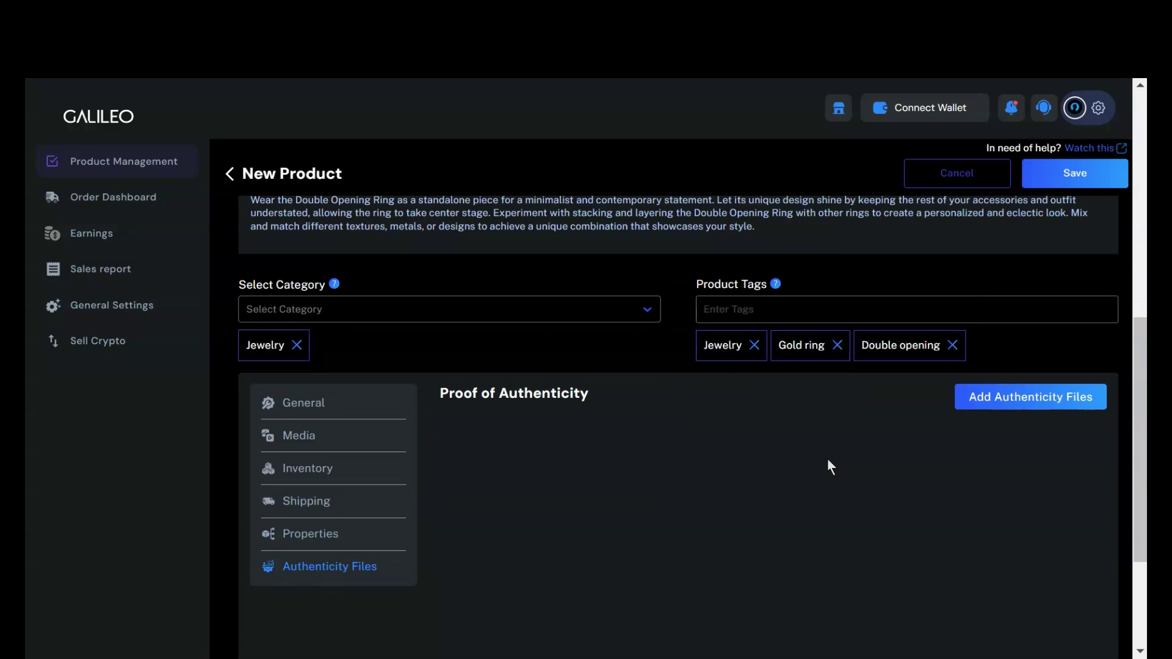
click(1084, 402)
click(534, 278)
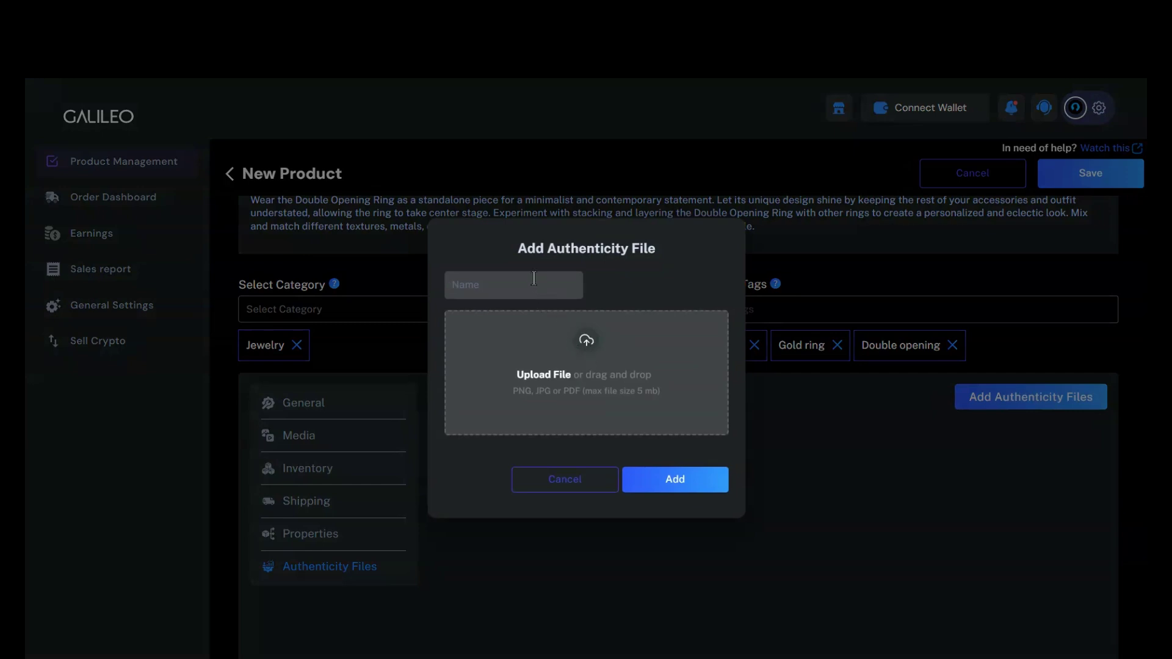
text(Certification of Authenticity)
click(587, 341)
click(545, 603)
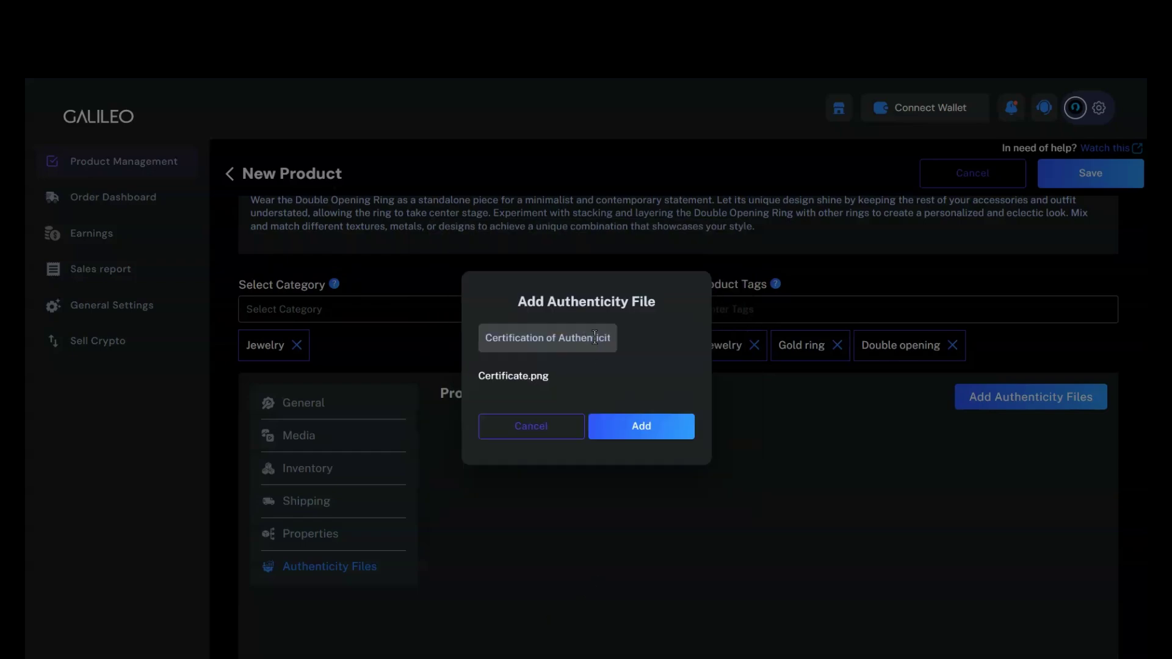
click(652, 427)
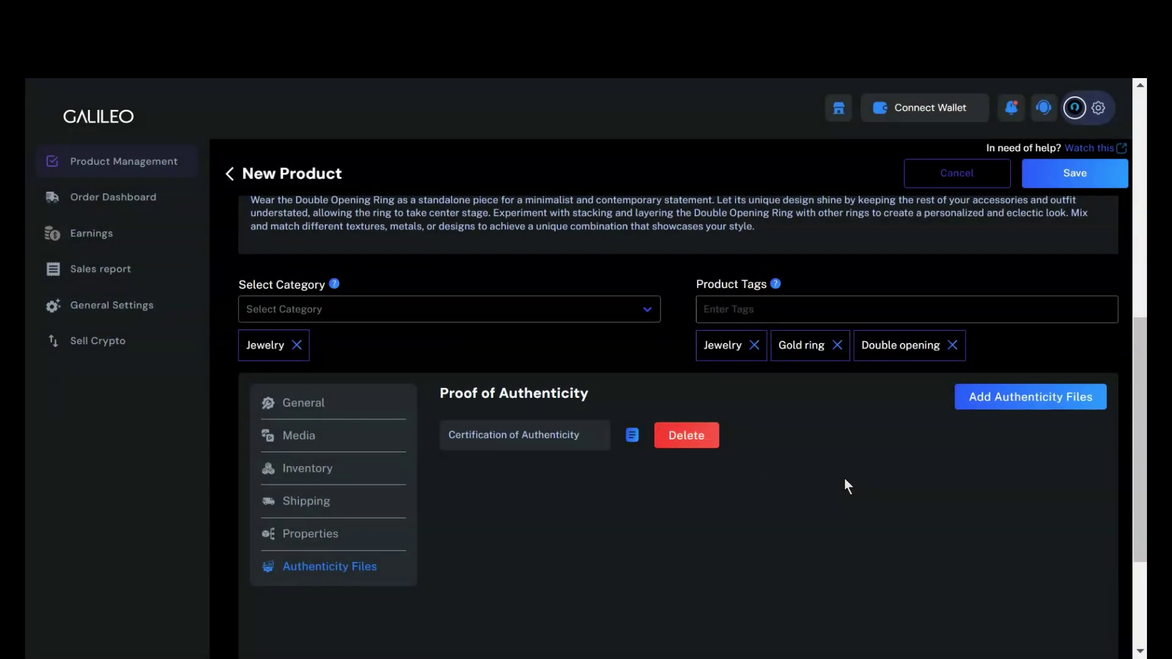
Step: Review the finished form and save Double Opening Ring as a draft priced 2000.00 USDC
scroll(786, 381, up, 9)
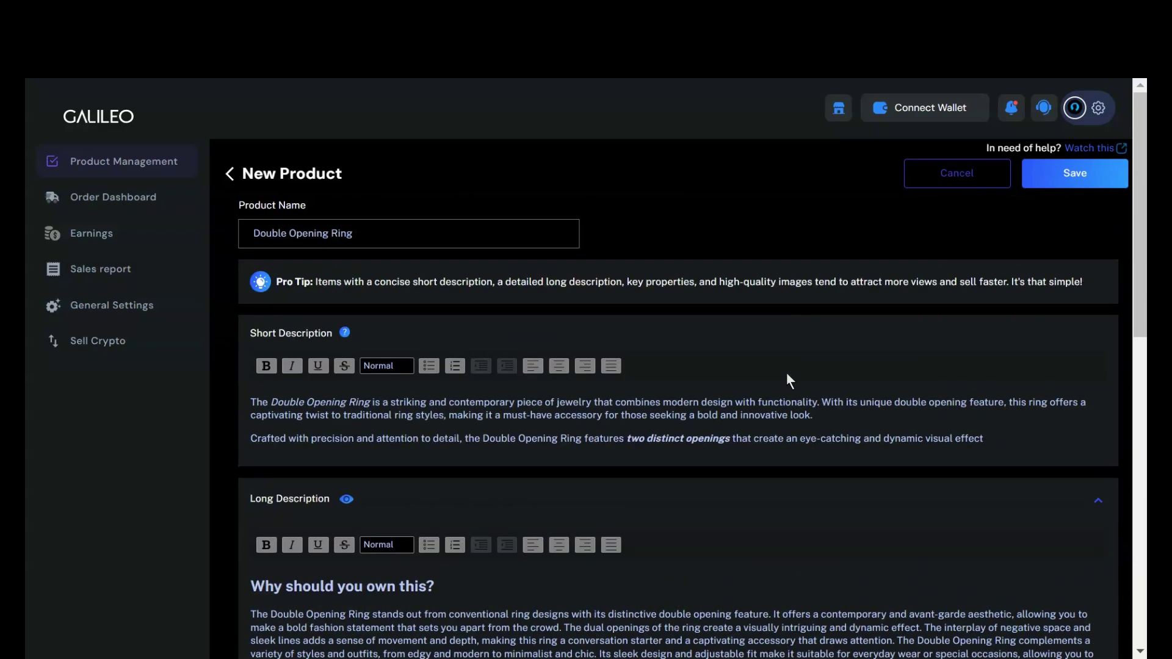
scroll(787, 374, down, 3)
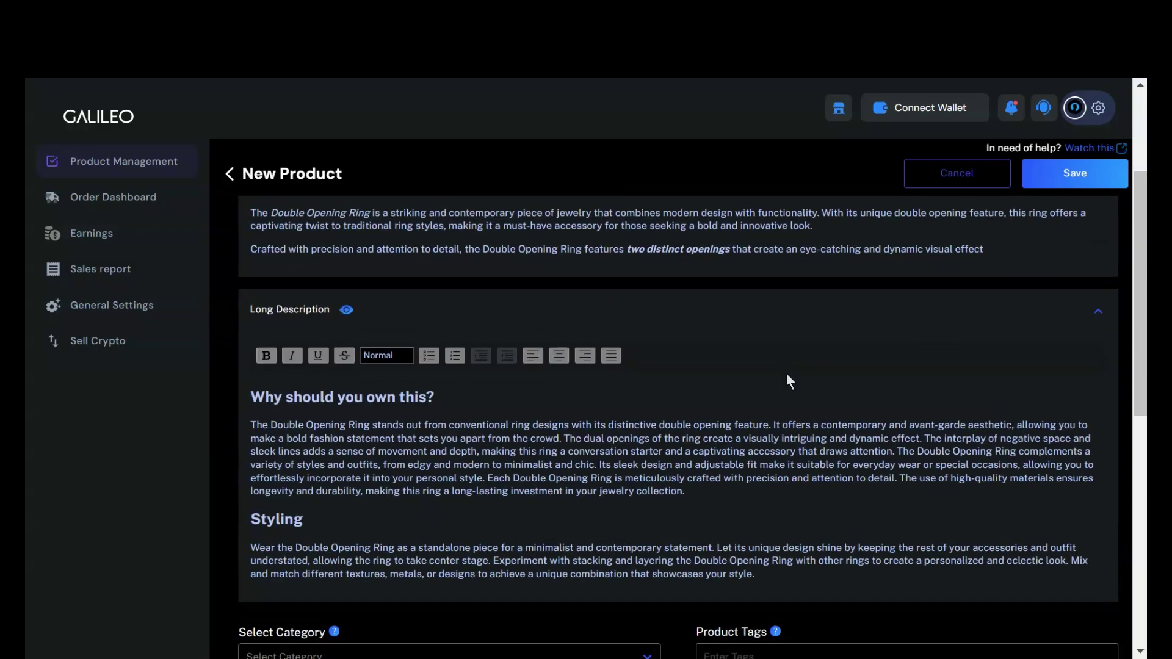
scroll(787, 375, down, 3)
click(1082, 177)
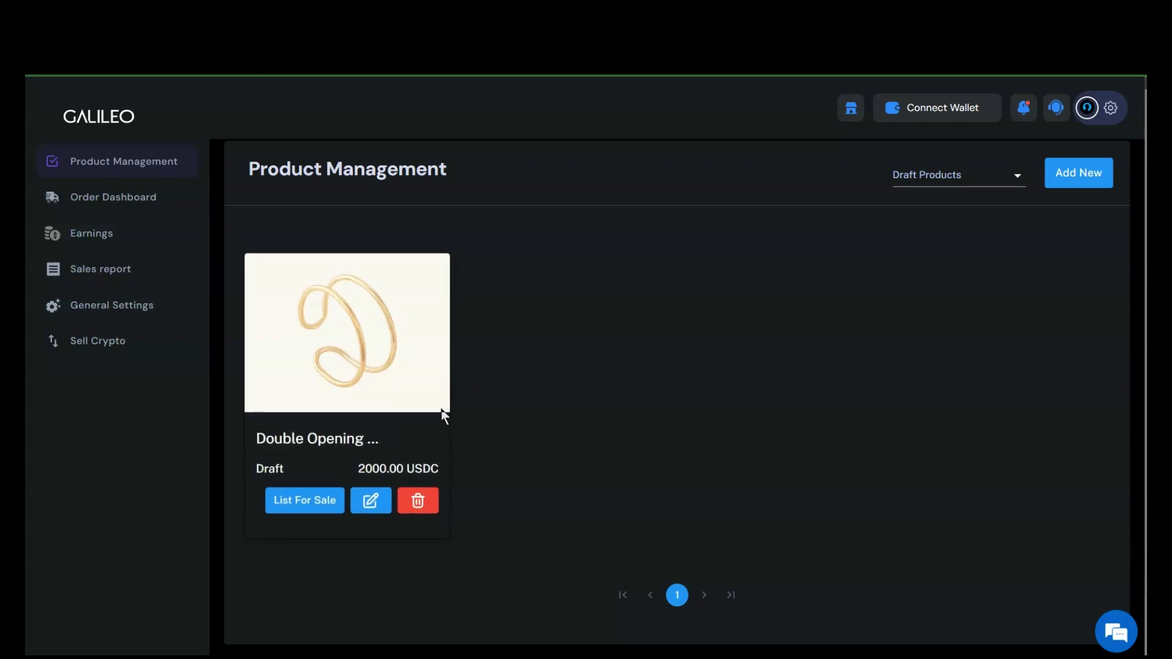
Step: Open the Double Opening Ring product page and check its description and 1800 USDC price
click(404, 425)
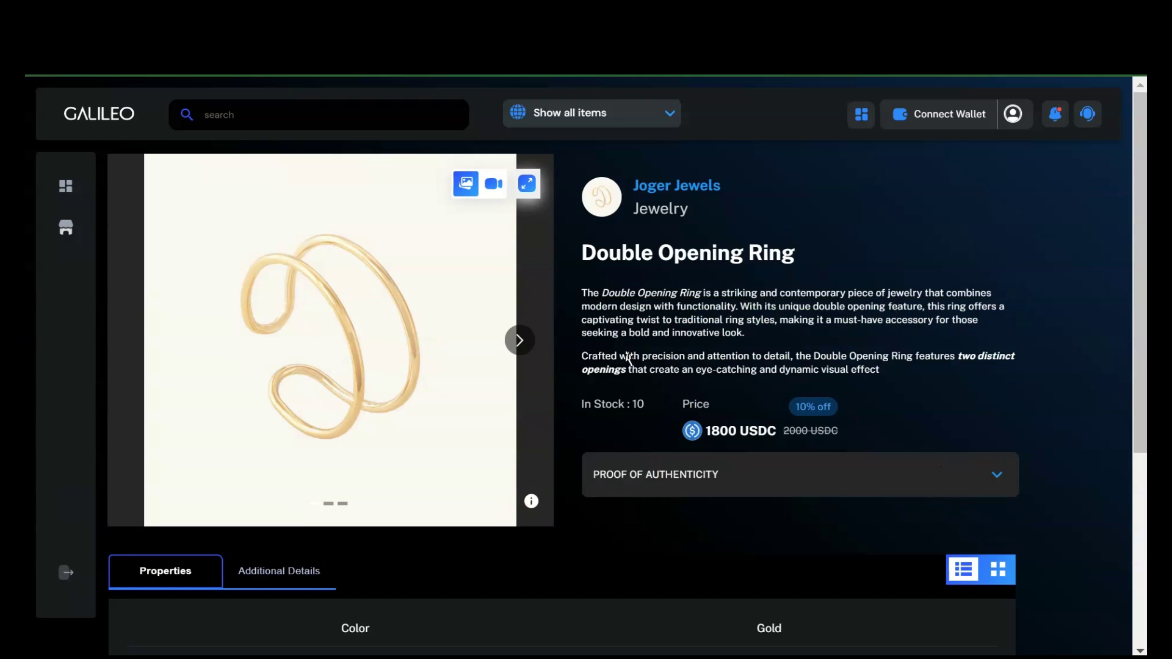
drag(587, 293, 888, 372)
click(889, 374)
double_click(780, 434)
click(793, 437)
Step: Inspect the Proof of Authenticity entry and the product's Additional Details
click(856, 471)
scroll(942, 458, down, 3)
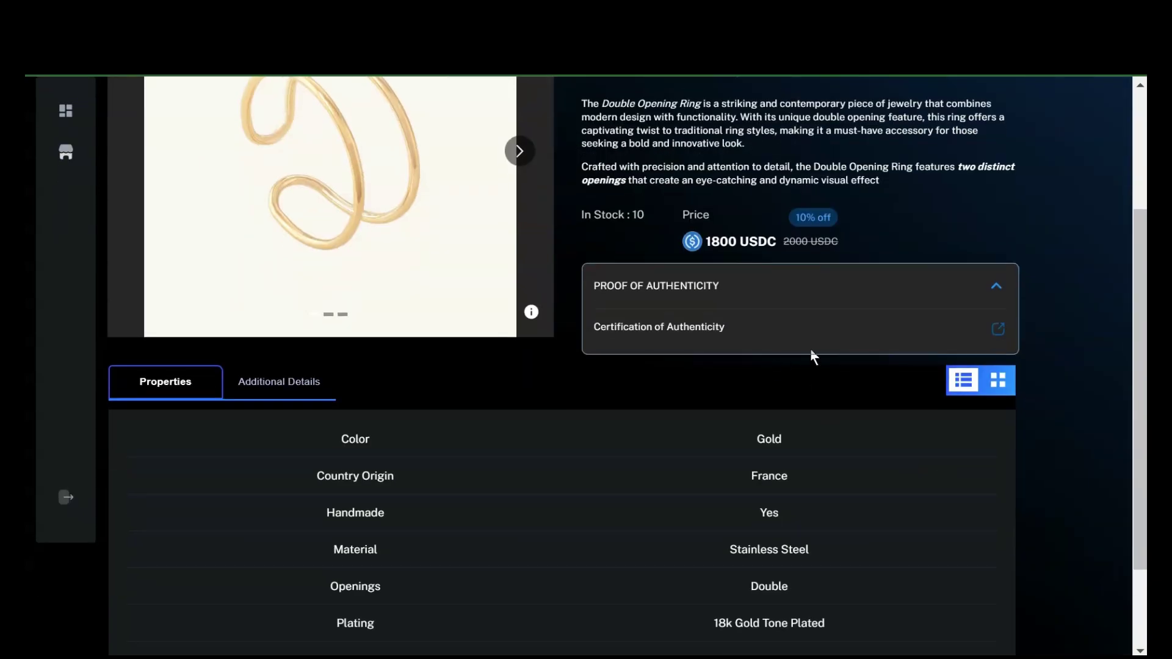
click(913, 284)
scroll(437, 408, down, 2)
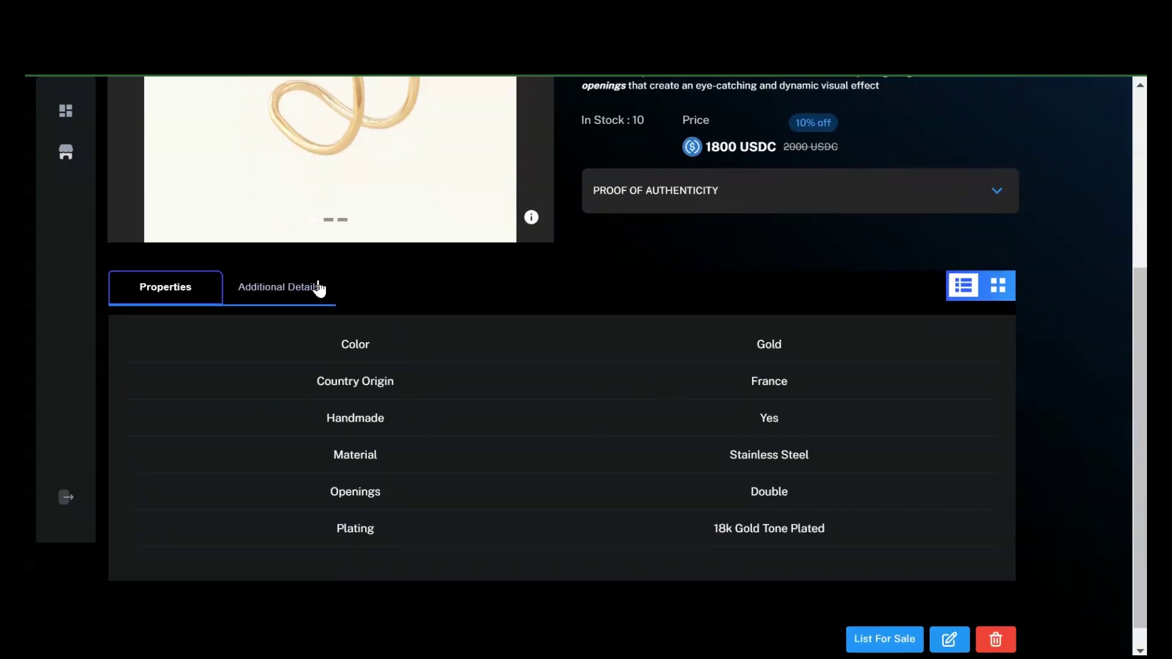
click(291, 292)
scroll(727, 505, up, 5)
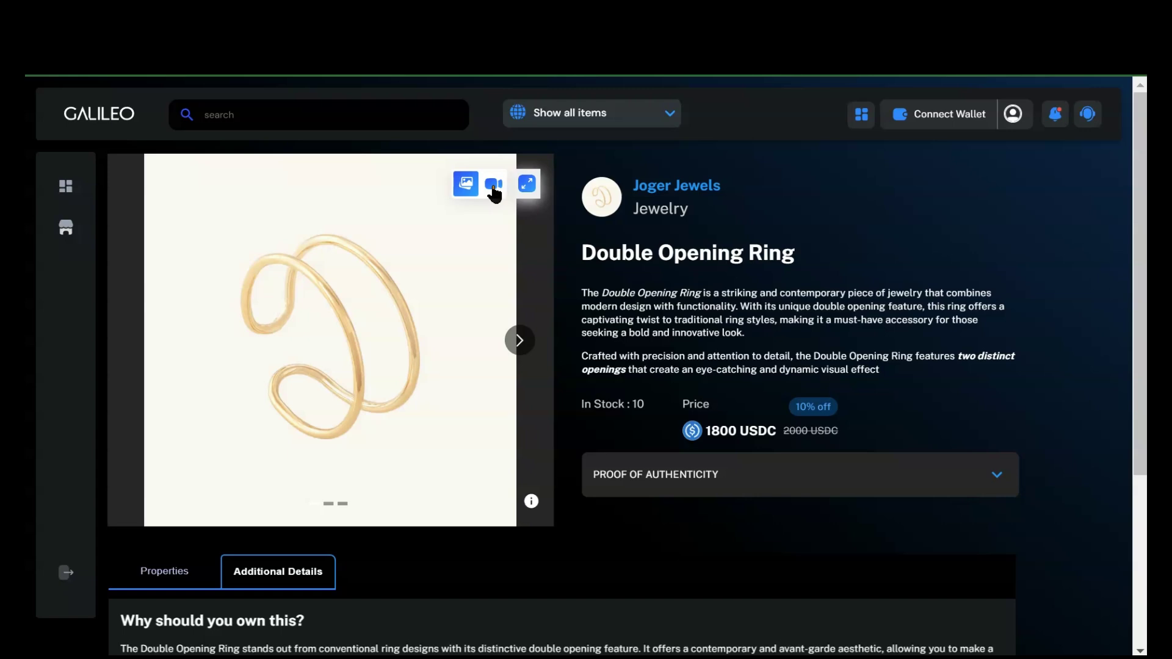
Step: Browse through the product photos up to the third image and scan the page
click(518, 346)
click(518, 345)
scroll(1006, 364, down, 3)
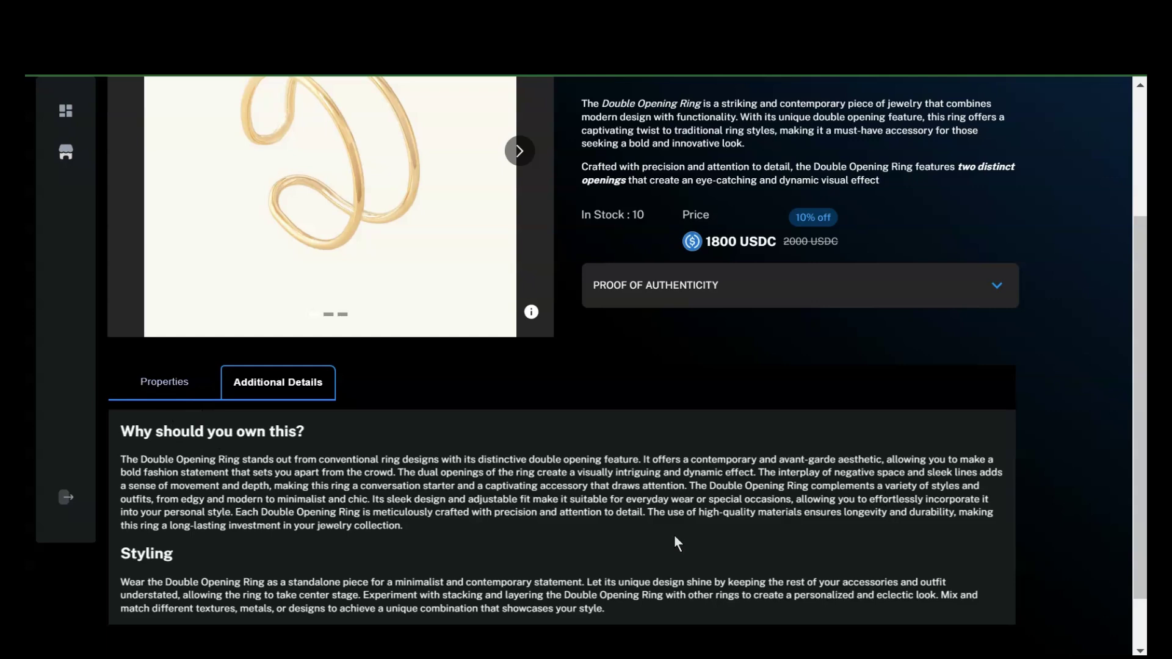
scroll(675, 539, up, 3)
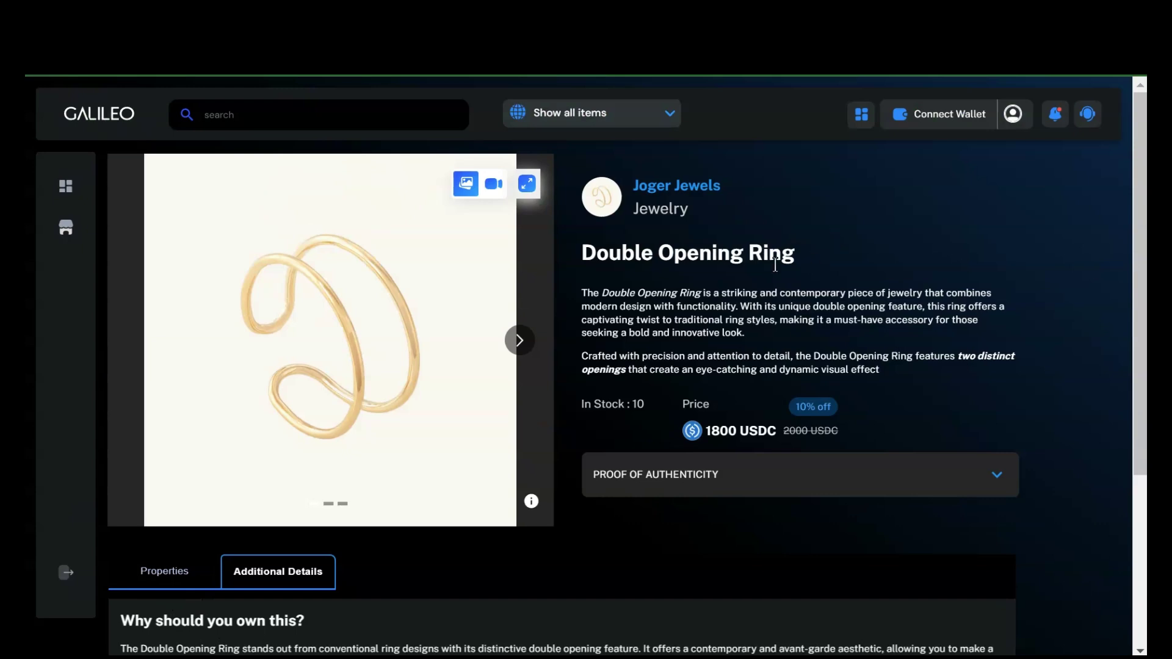
scroll(833, 366, down, 4)
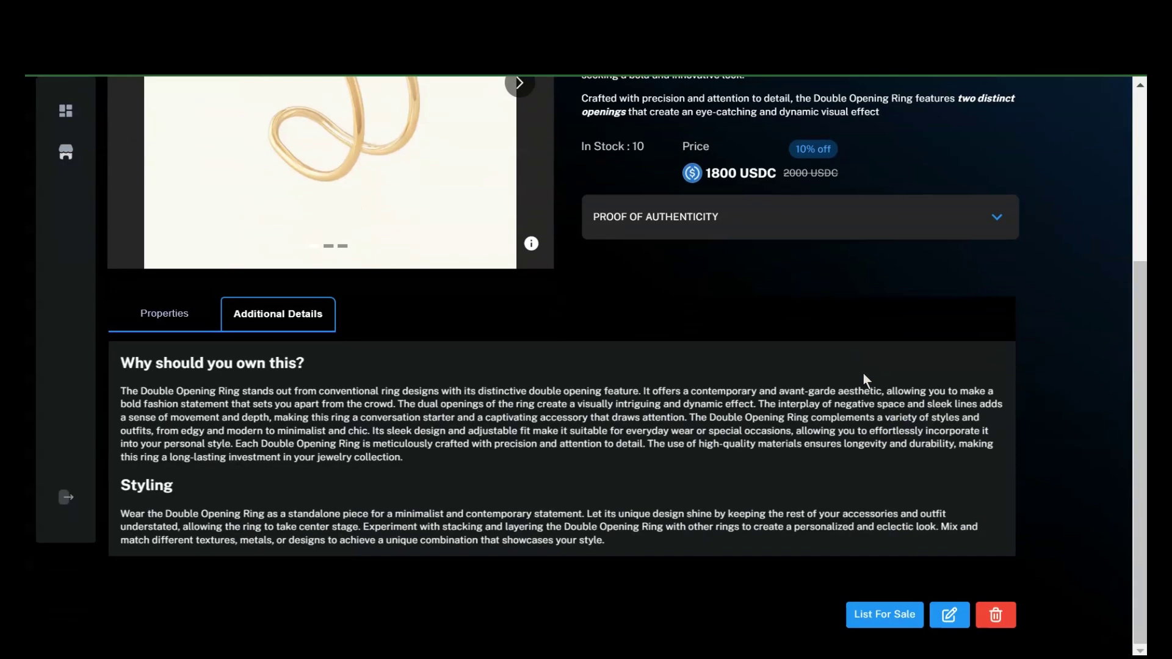
Step: List Double Opening Ring for sale and confirm with Yes in the dialog
click(879, 621)
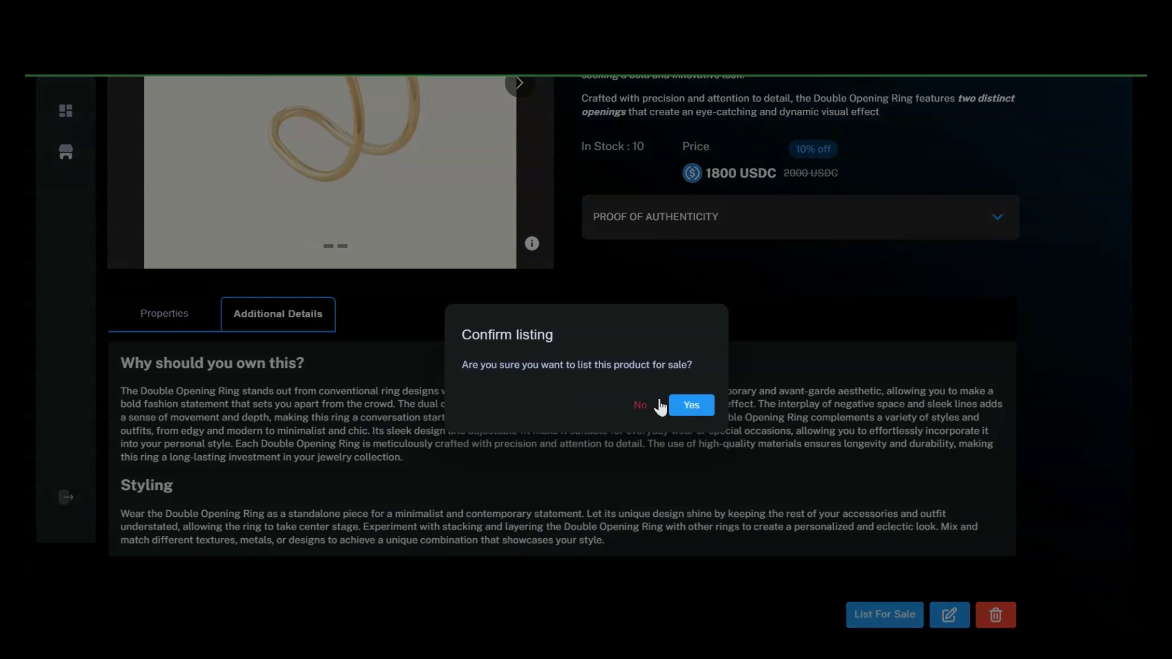
click(690, 406)
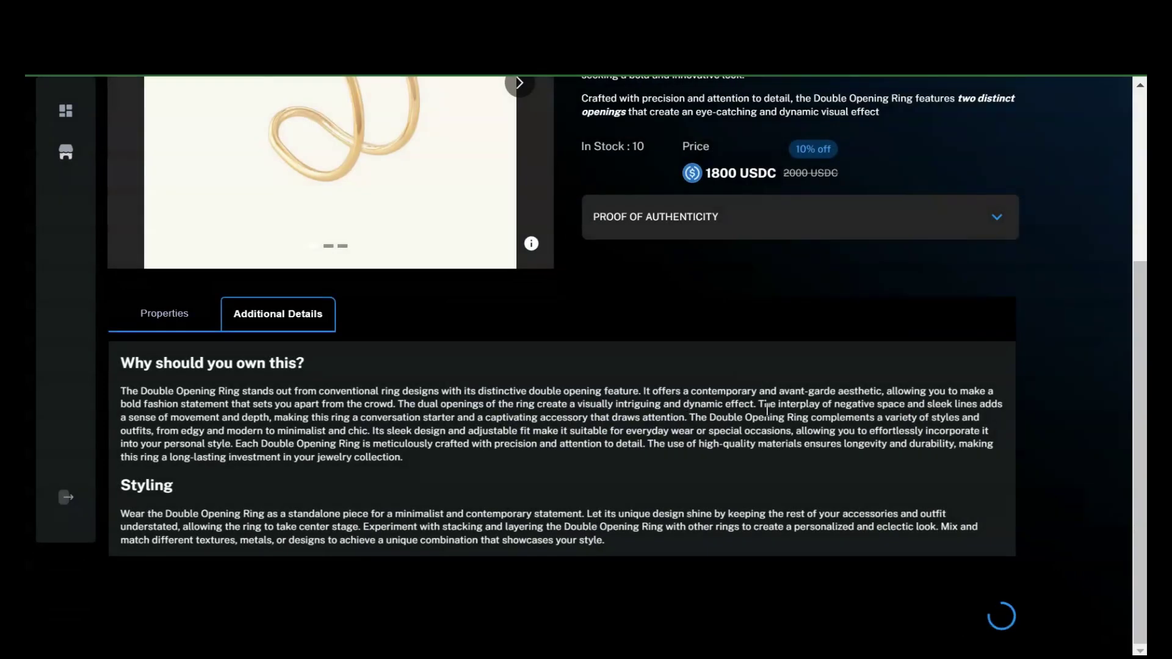
scroll(1046, 213, up, 2)
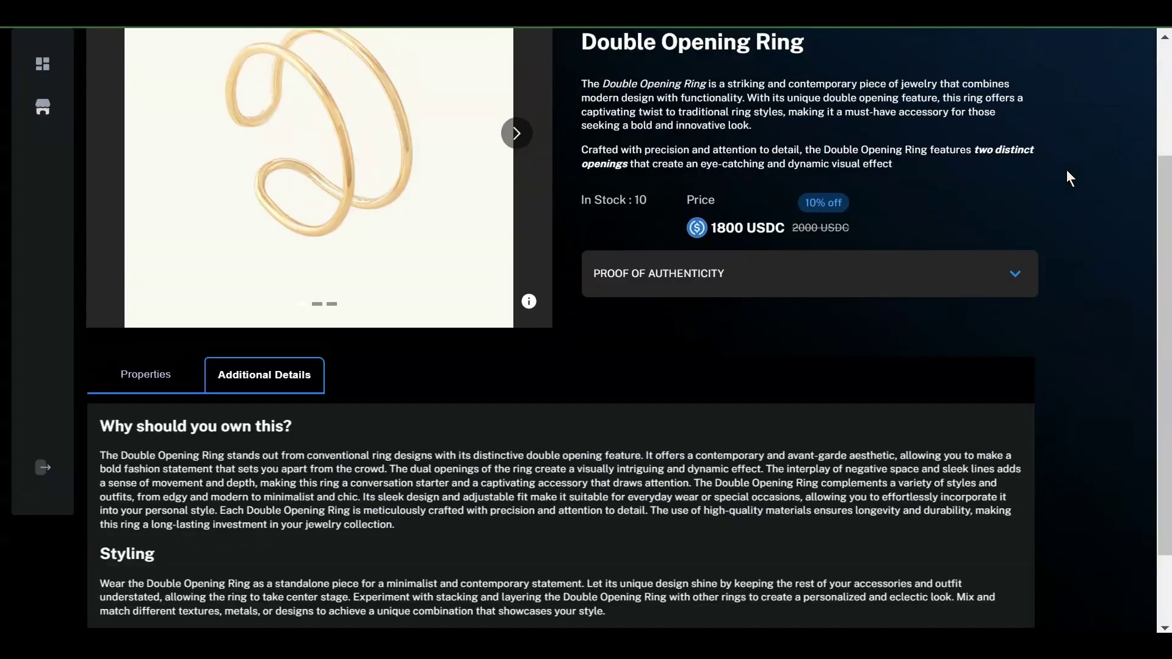
scroll(1067, 171, up, 3)
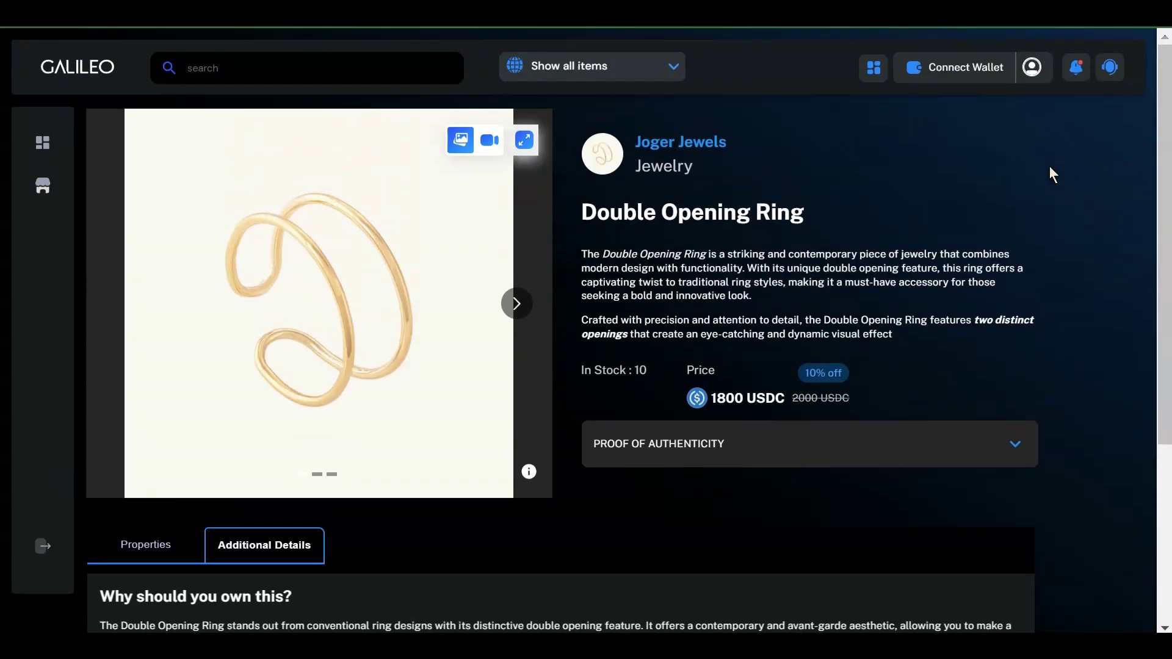